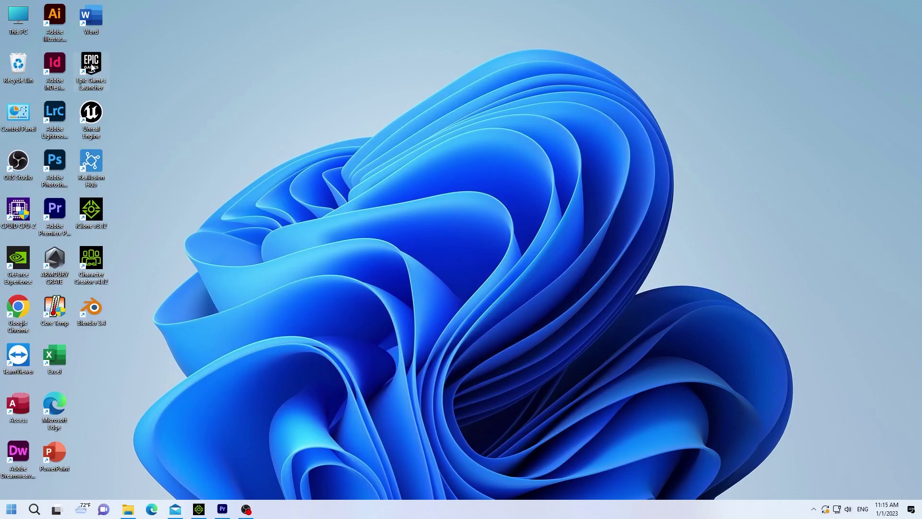
Install the iClone Unreal Live Link Marketplace plugin, found by searching 'rea', into engine 5.1
{"action": "double_click", "coordinate": [90, 66]}
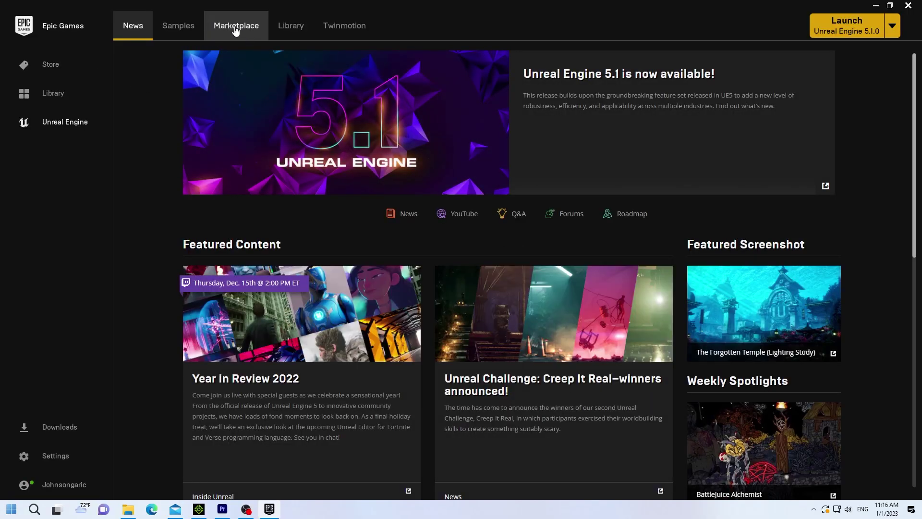
{"action": "left_click", "coordinate": [237, 28]}
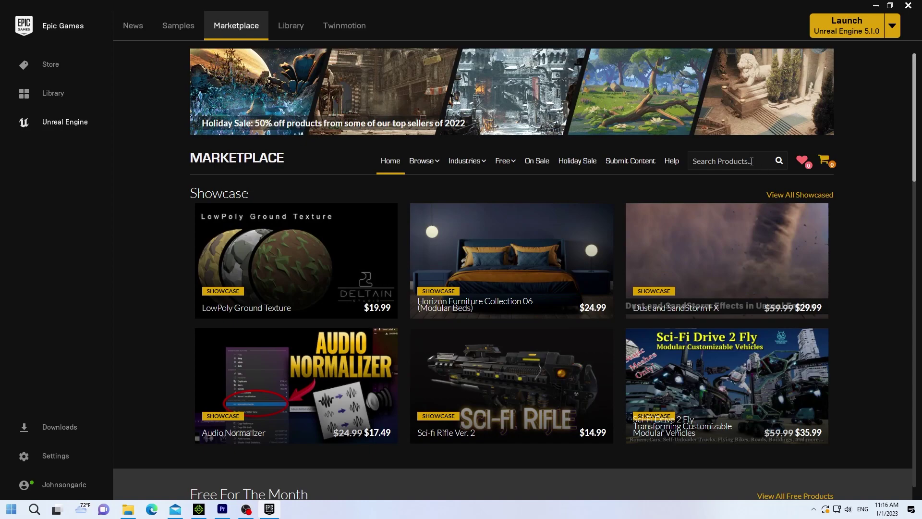
{"action": "type", "text": "reallu"}
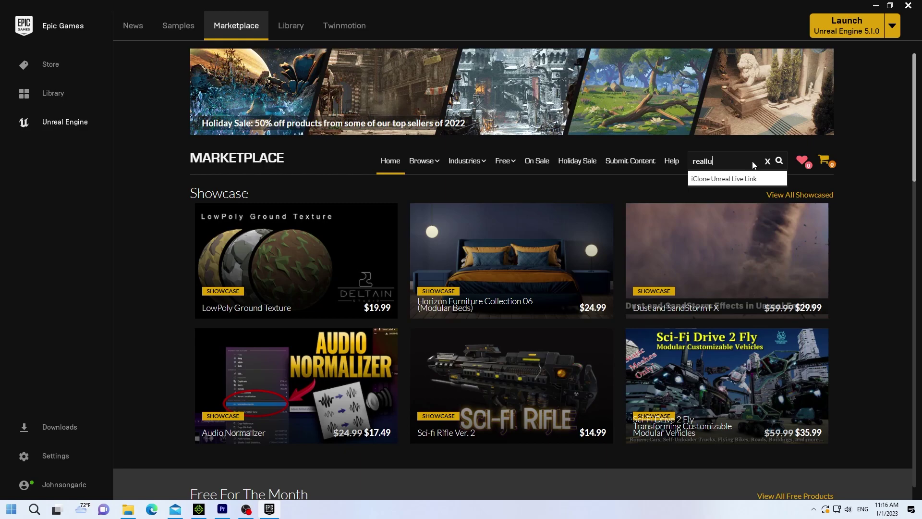
{"action": "left_click", "coordinate": [728, 180]}
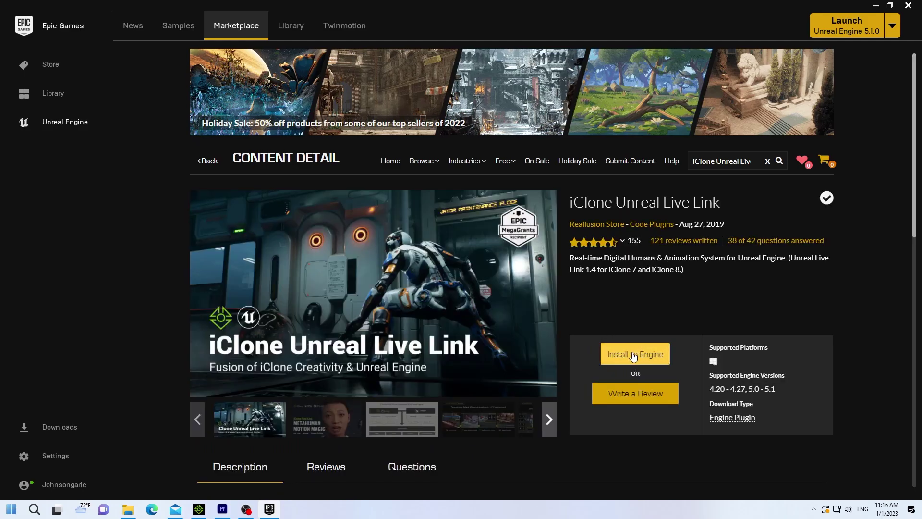
{"action": "left_click", "coordinate": [634, 355]}
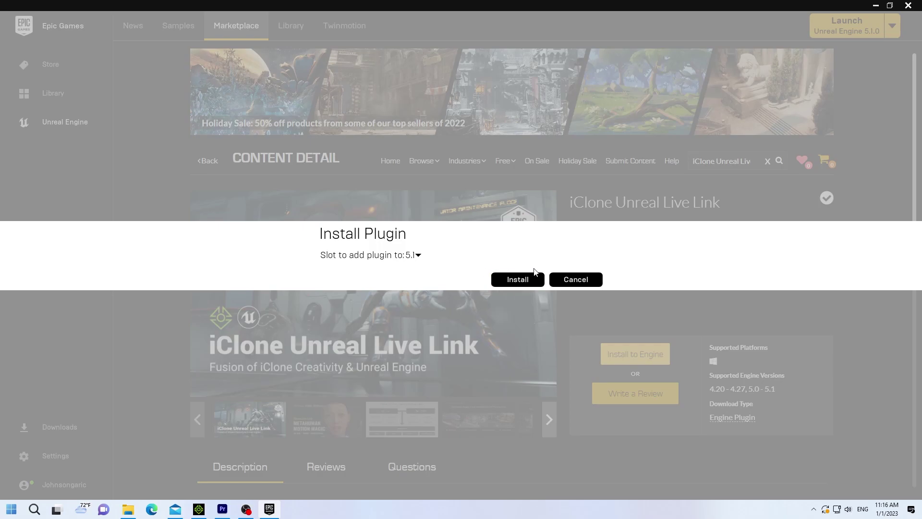
{"action": "left_click", "coordinate": [512, 279]}
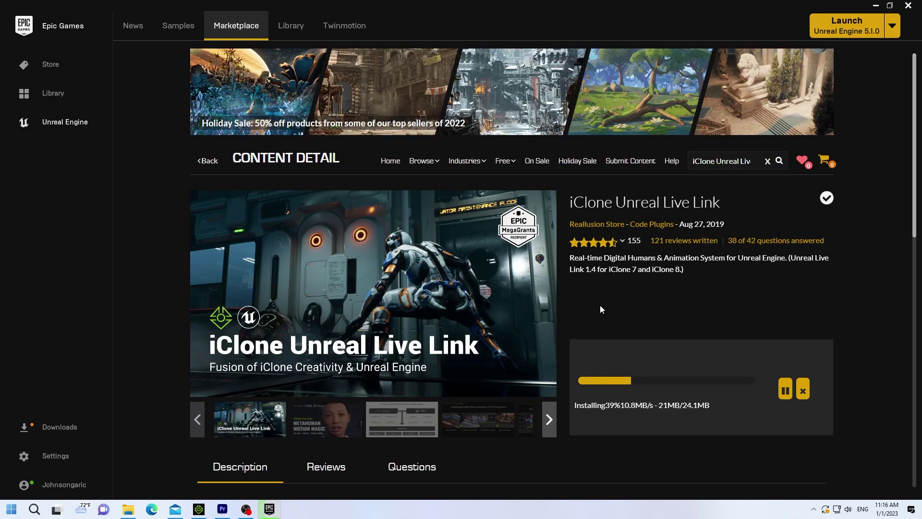
Verify iClone Live Link appears in 5.1.0's Installed Plugins, then launch Unreal Engine 5.1.0
{"action": "left_click", "coordinate": [294, 29]}
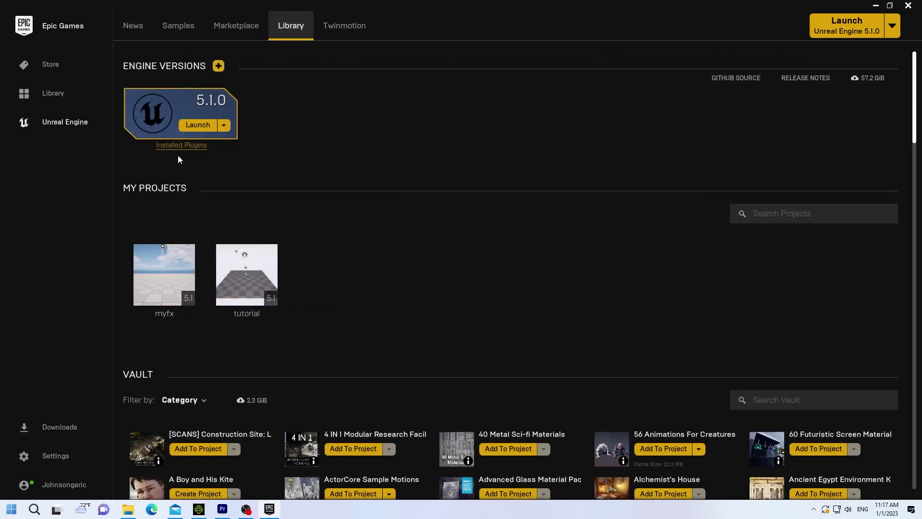
{"action": "left_click", "coordinate": [174, 146]}
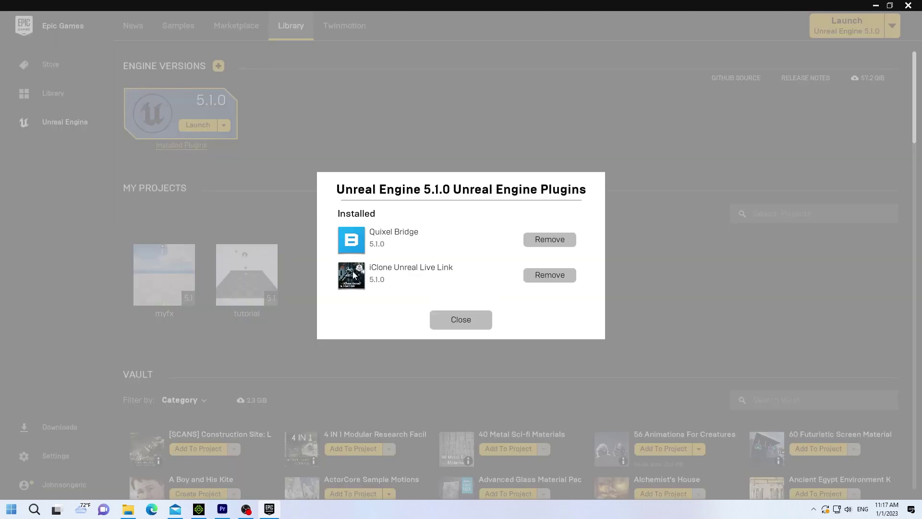
{"action": "left_click", "coordinate": [458, 322]}
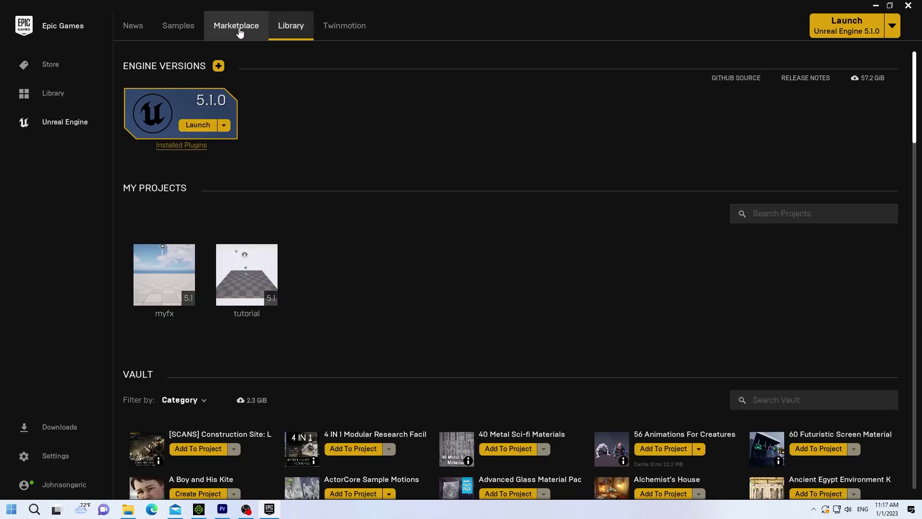
{"action": "left_click", "coordinate": [198, 126]}
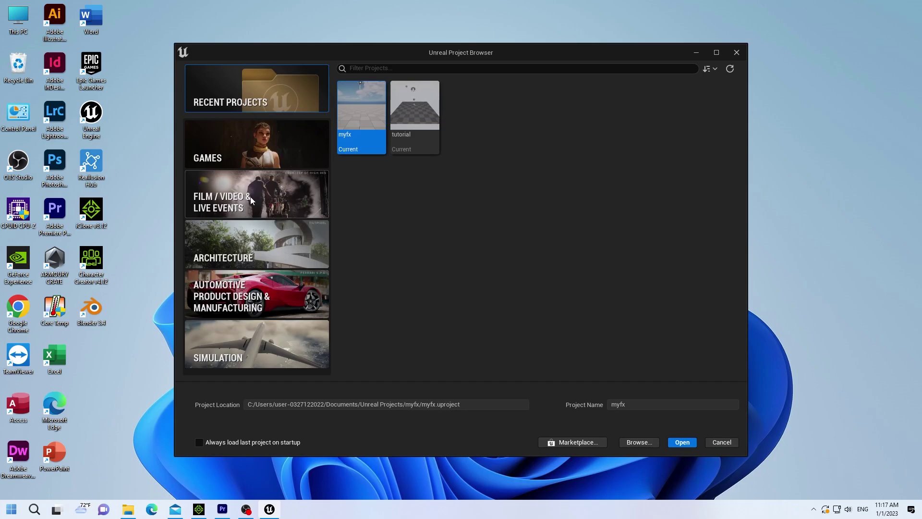
Create a blank Film/Video & Live Events project named tutorial1
{"action": "left_click", "coordinate": [249, 197]}
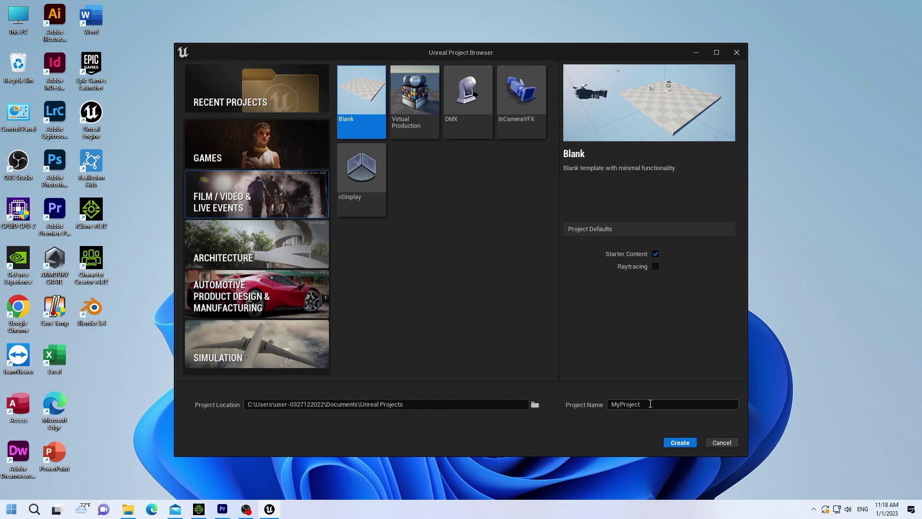
{"action": "left_click_drag", "start_coordinate": [650, 404], "coordinate": [602, 408]}
{"action": "type", "text": "tutorial"}
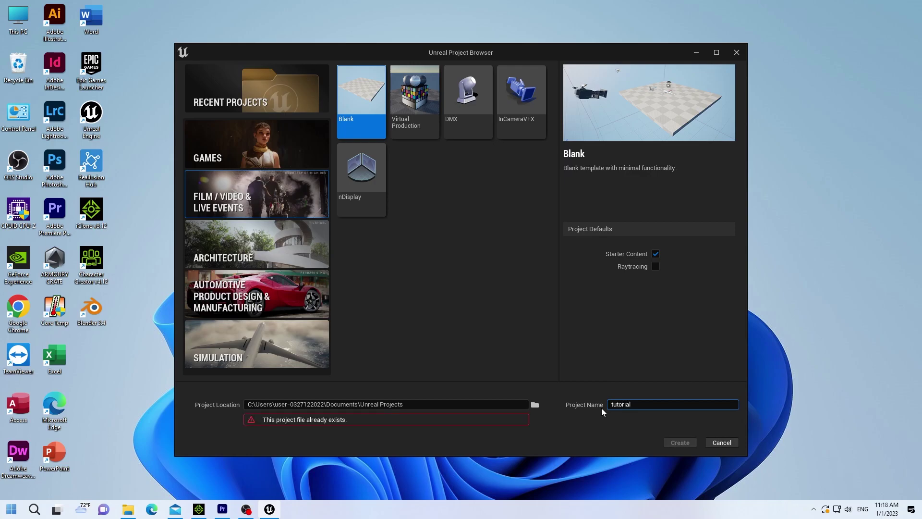
{"action": "type", "text": "1"}
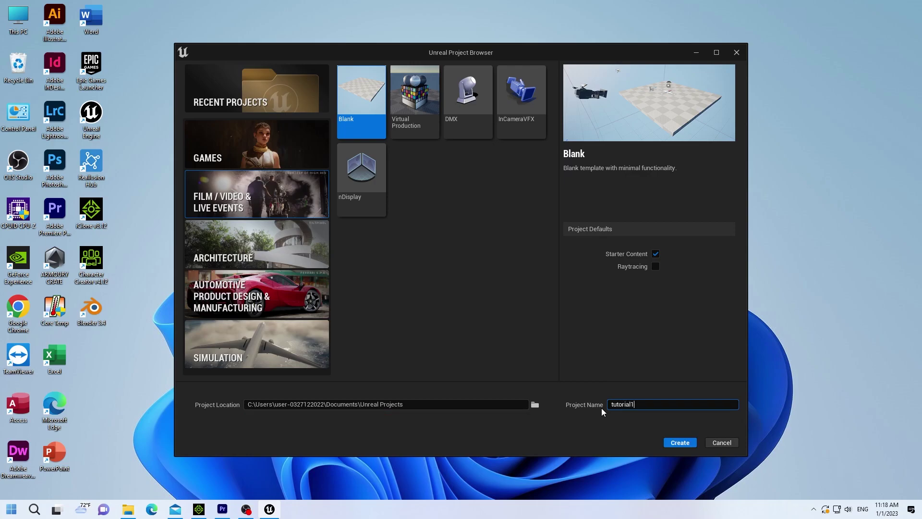
{"action": "left_click", "coordinate": [675, 443]}
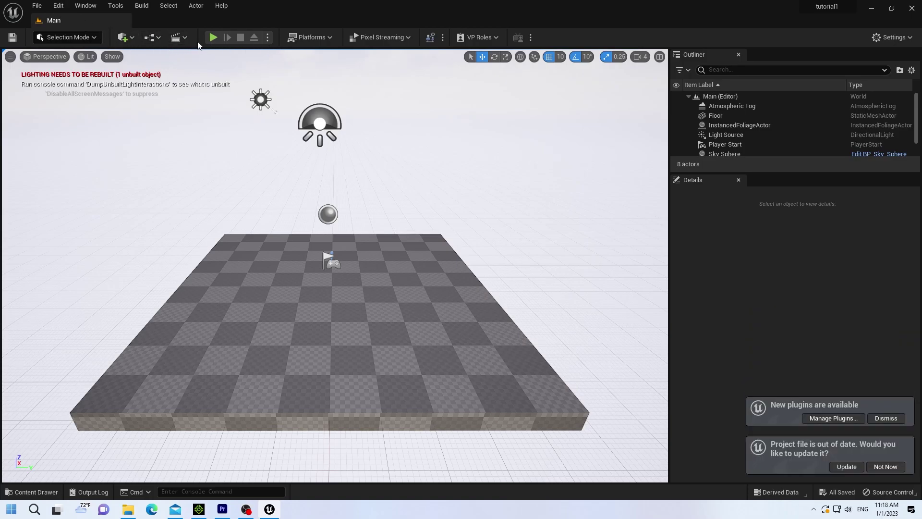
Enable the Reallusion iClone Live Link plugin in Edit > Plugins and restart the editor
{"action": "left_click", "coordinate": [65, 6]}
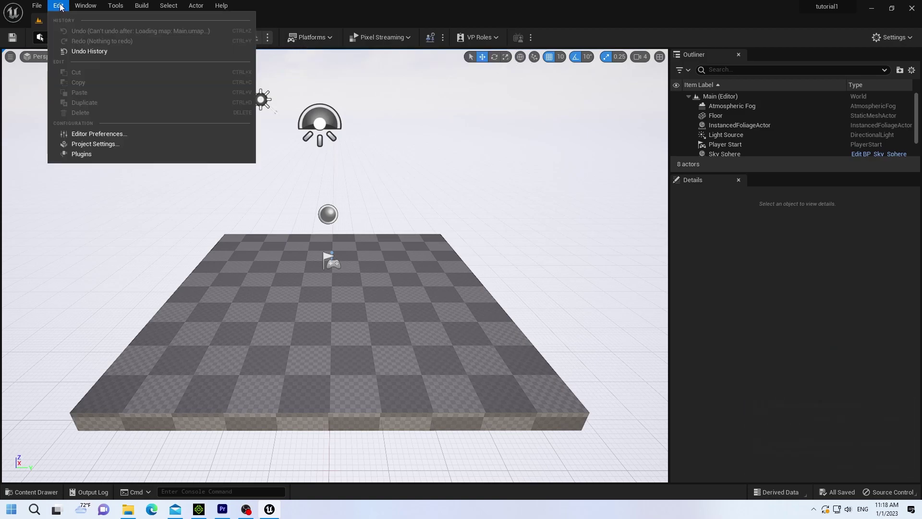
{"action": "left_click", "coordinate": [85, 154]}
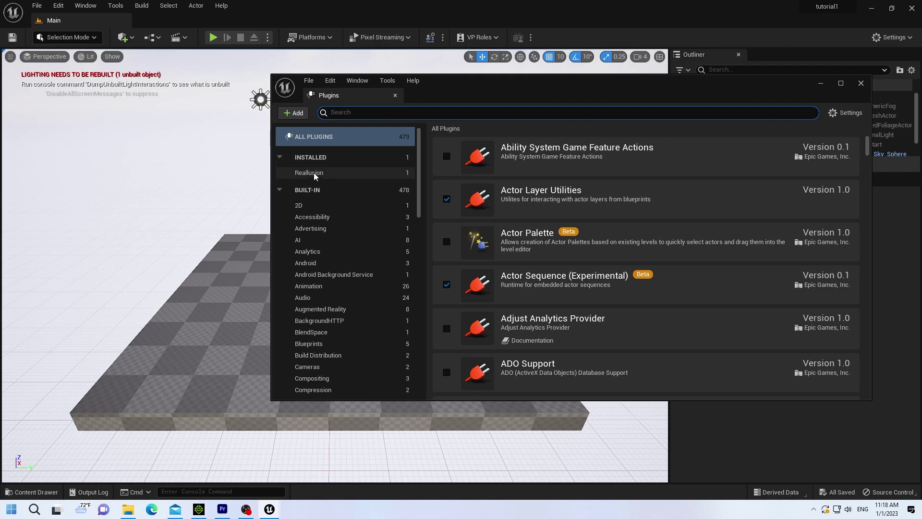
{"action": "left_click", "coordinate": [314, 174]}
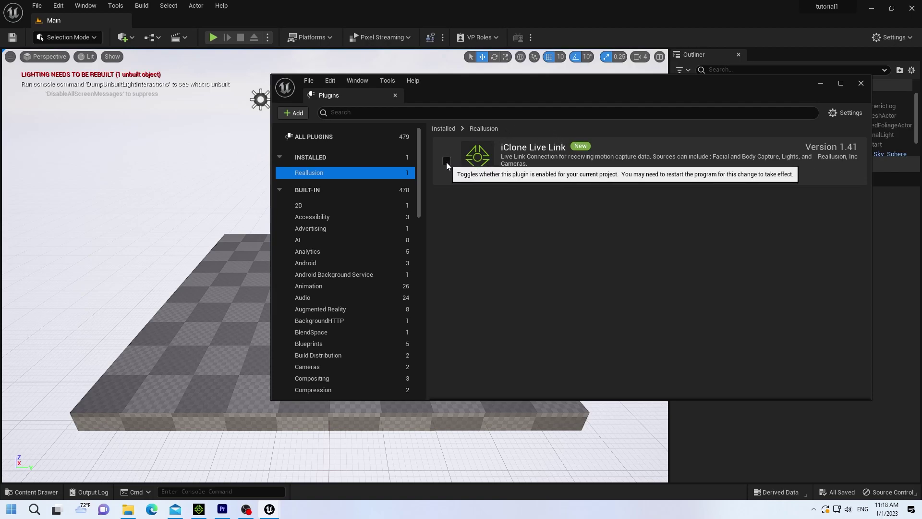
{"action": "left_click", "coordinate": [446, 162]}
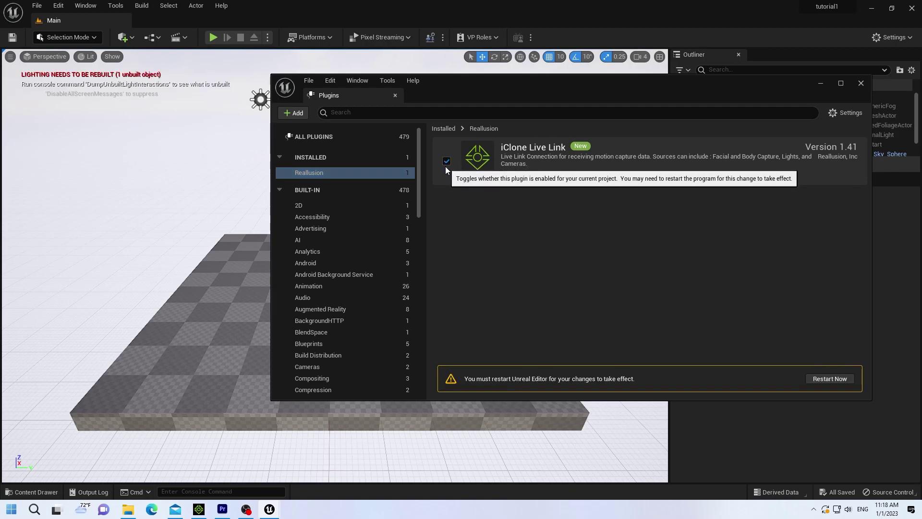
{"action": "left_click", "coordinate": [821, 377]}
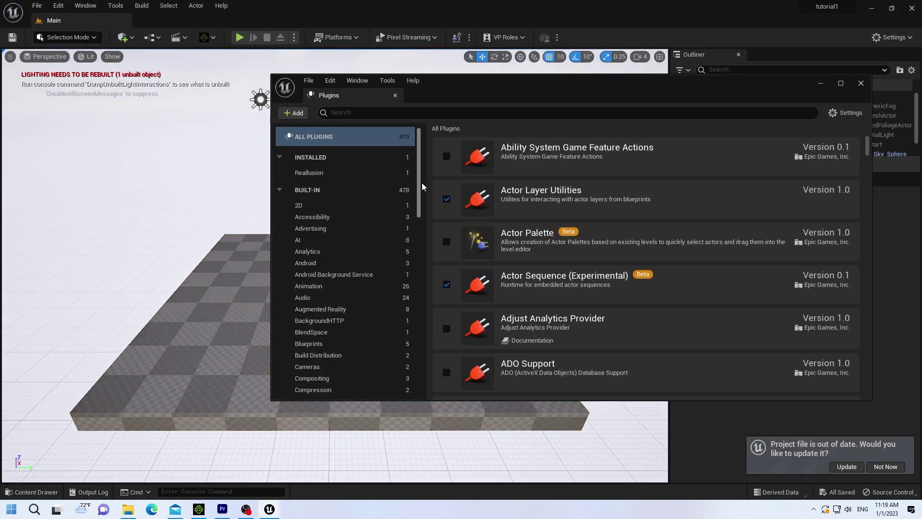
Close the Plugins browser and check the iClone LiveLink toolbar menu is available
{"action": "left_click", "coordinate": [861, 84]}
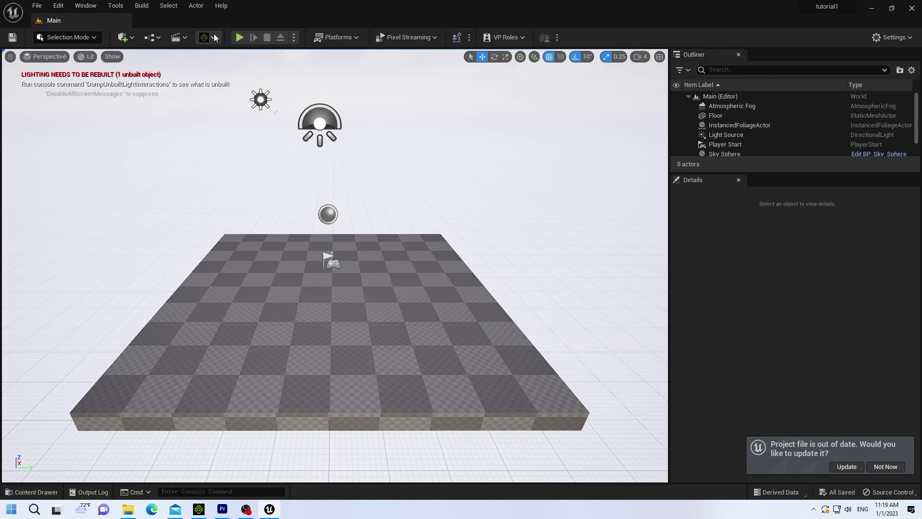
{"action": "left_click", "coordinate": [213, 37]}
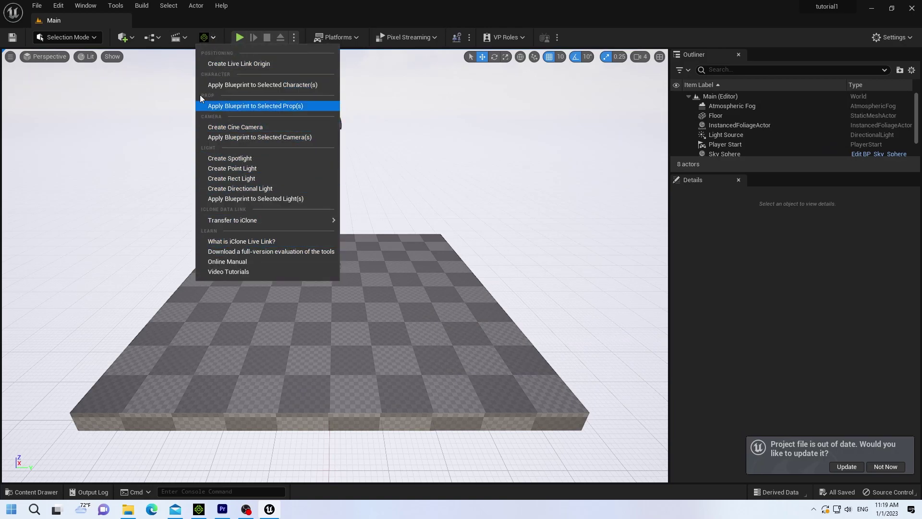
{"action": "left_click", "coordinate": [169, 62]}
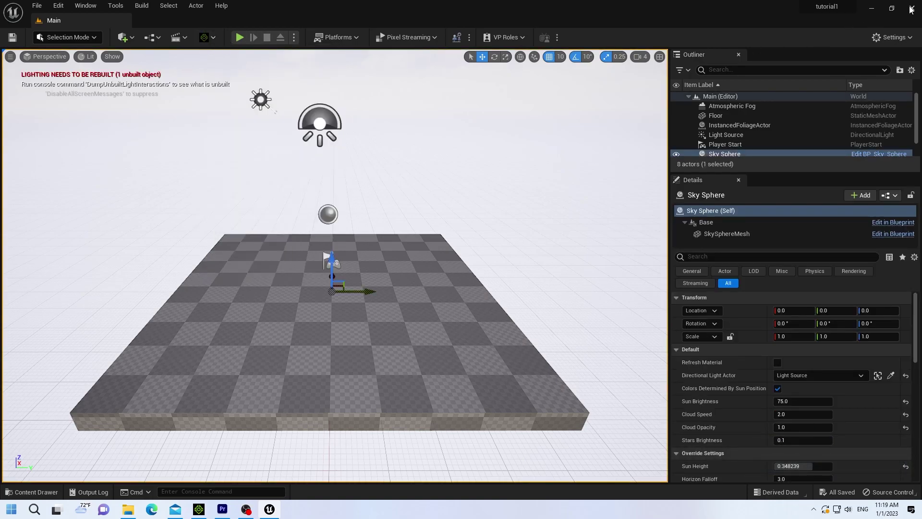
Save all levels and assets with File > Save All and close the editor
{"action": "left_click", "coordinate": [38, 7]}
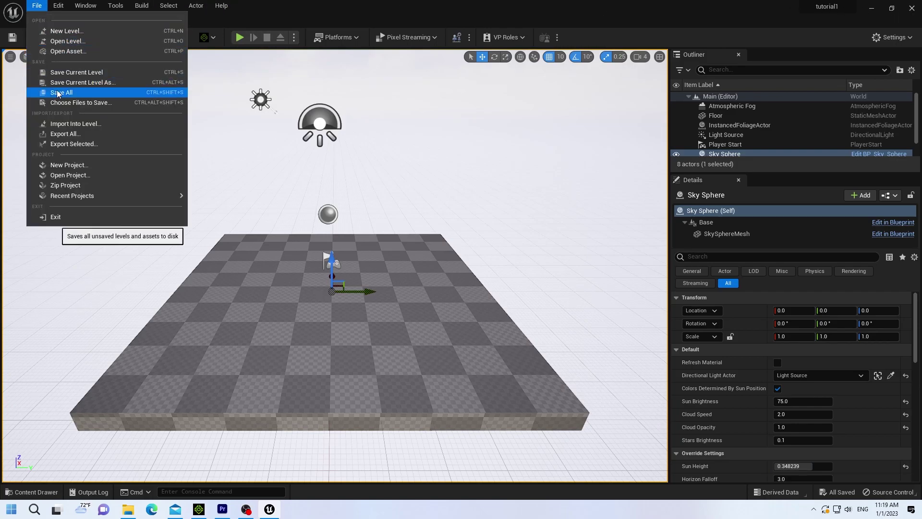
{"action": "left_click", "coordinate": [62, 94]}
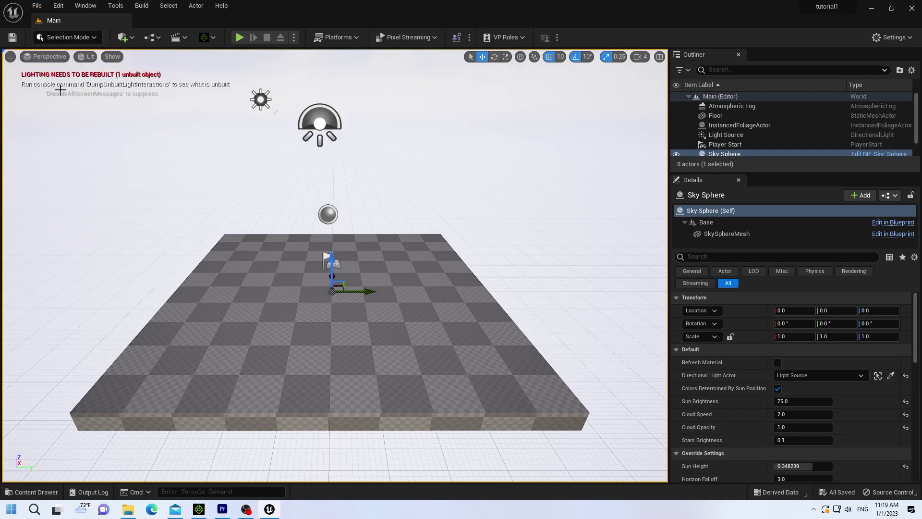
{"action": "left_click", "coordinate": [912, 9]}
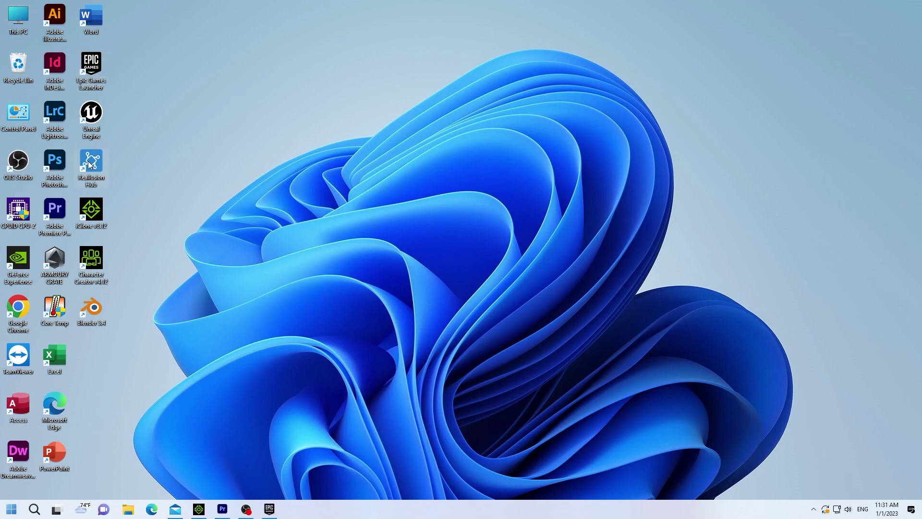
Go from the Reallusion Hub's iClone 8 page to Auto Setup and download the 1.25 installer
{"action": "double_click", "coordinate": [90, 164]}
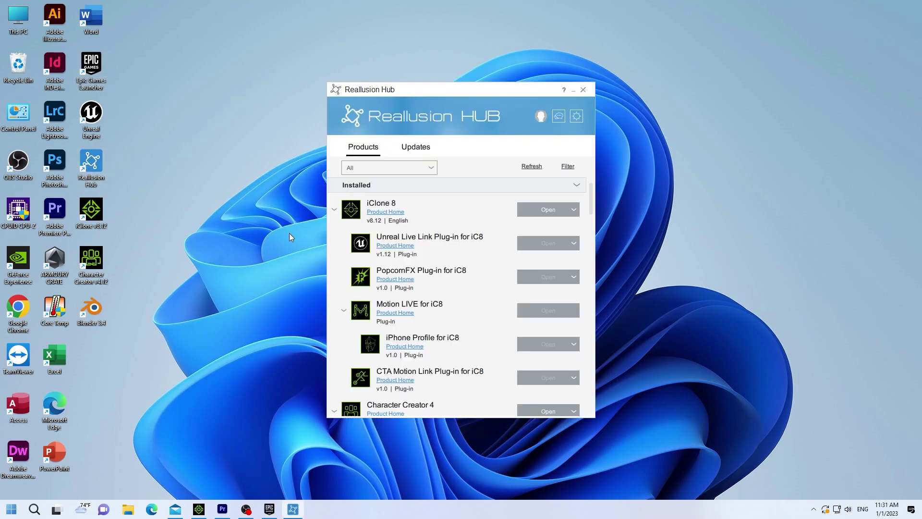
{"action": "left_click", "coordinate": [395, 213]}
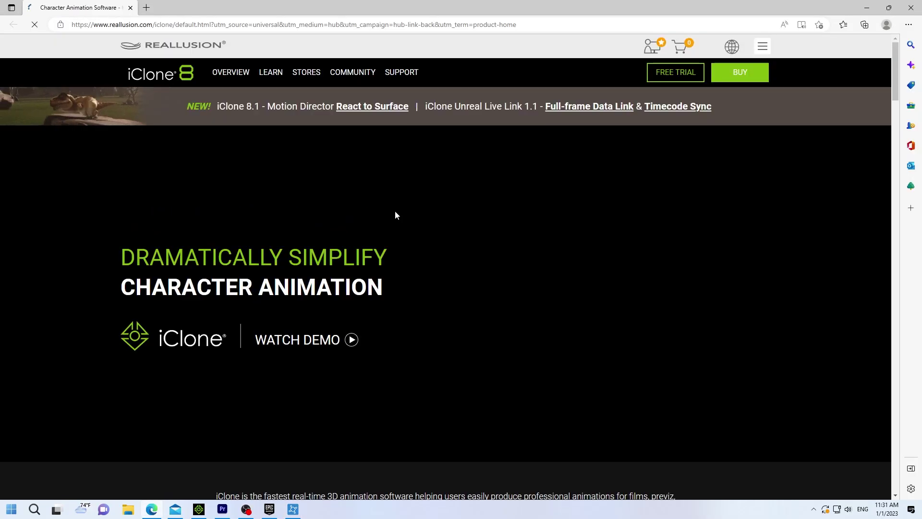
{"action": "mouse_move", "coordinate": [233, 80]}
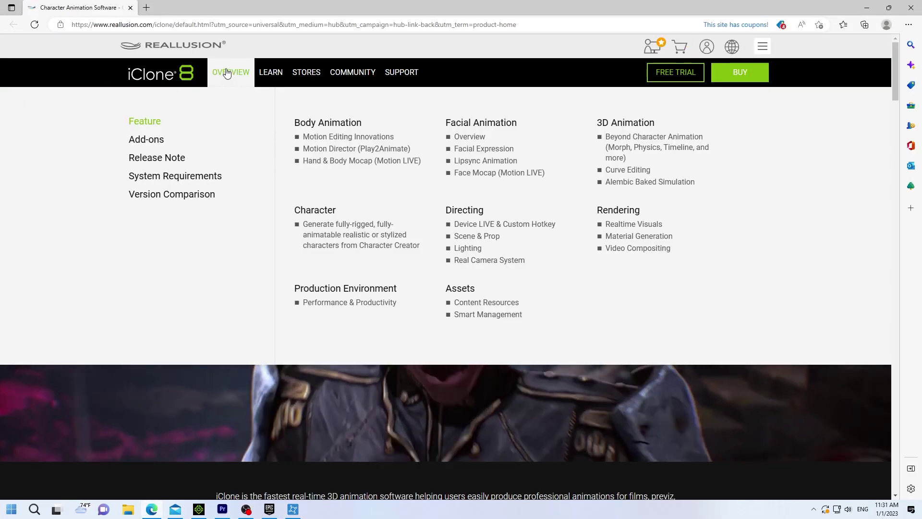
{"action": "mouse_move", "coordinate": [139, 139]}
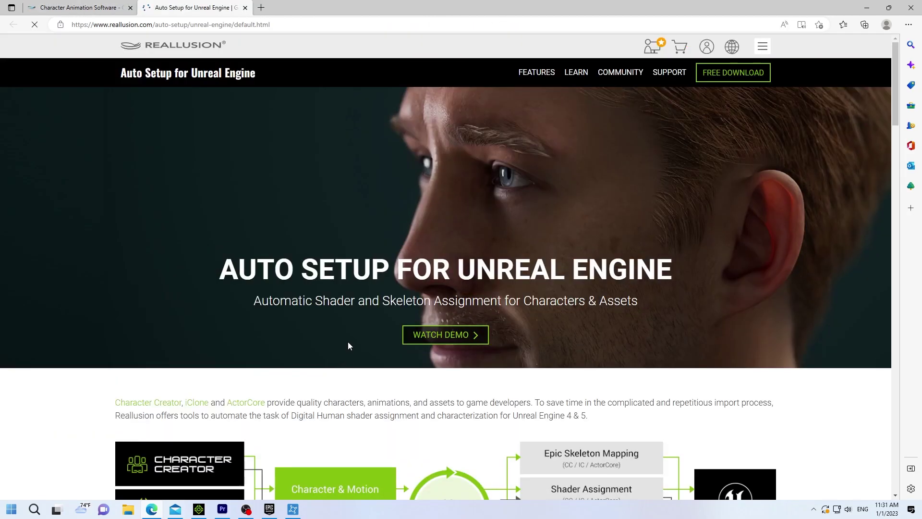
{"action": "scroll", "coordinate": [354, 339], "scroll_direction": "down", "scroll_amount": 8}
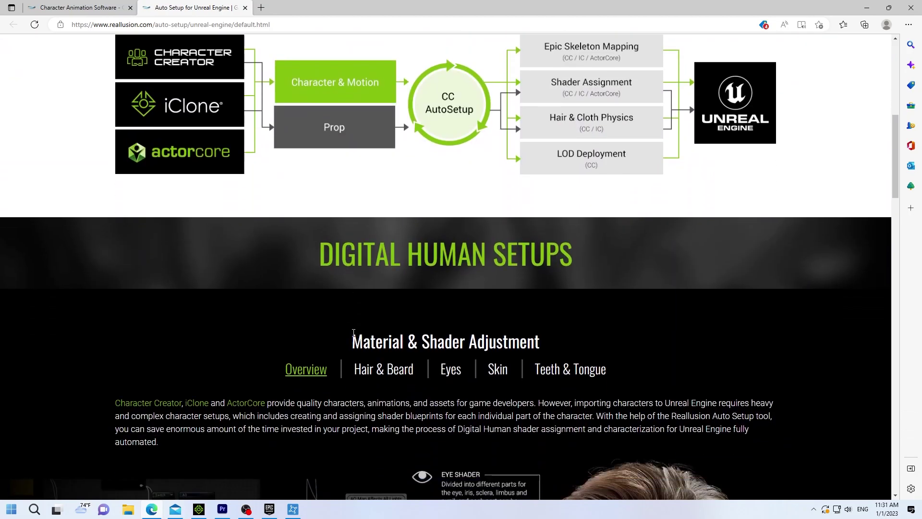
{"action": "scroll", "coordinate": [355, 331], "scroll_direction": "up", "scroll_amount": 8}
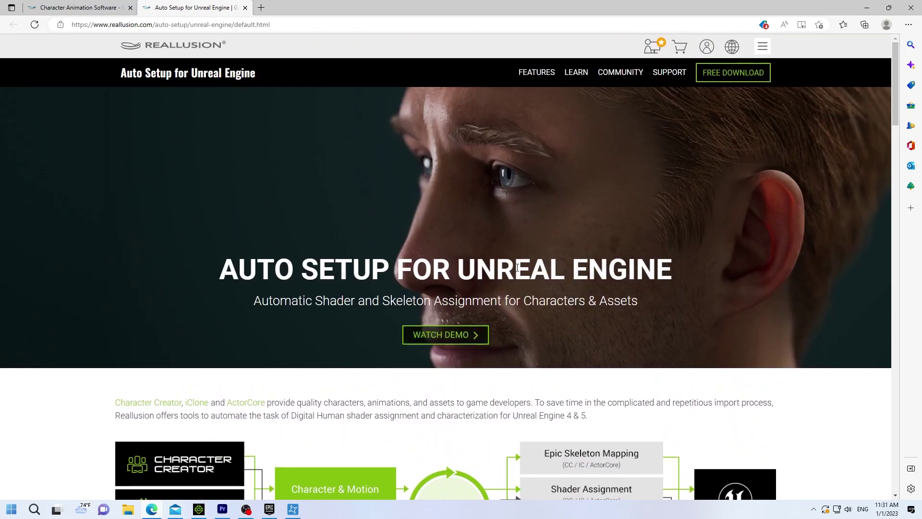
{"action": "left_click", "coordinate": [729, 74]}
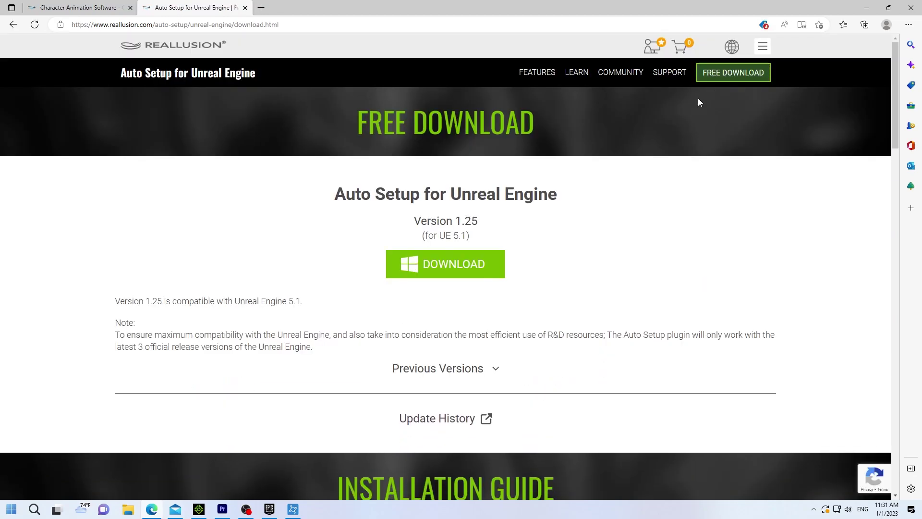
{"action": "left_click", "coordinate": [445, 265]}
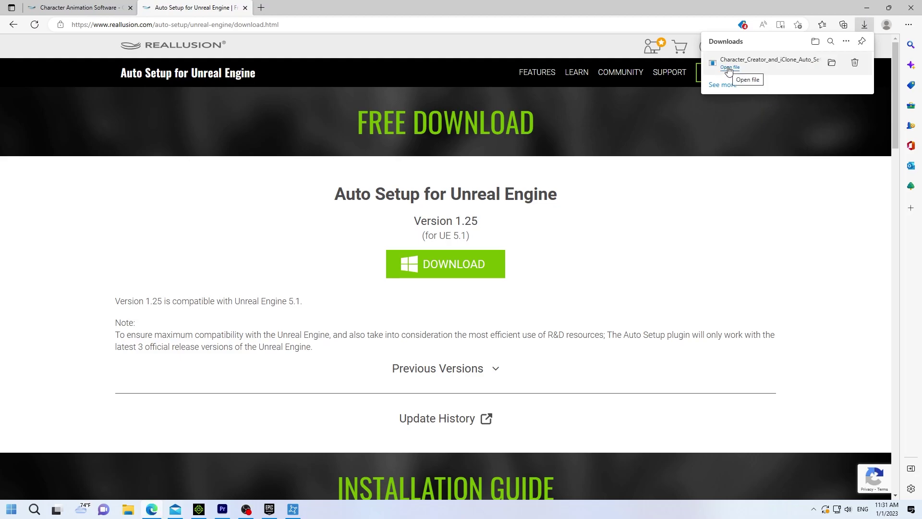
Run the Auto Setup 1.25 installer, accept the licence, and install to the default Shared Plugins folder
{"action": "left_click", "coordinate": [729, 68]}
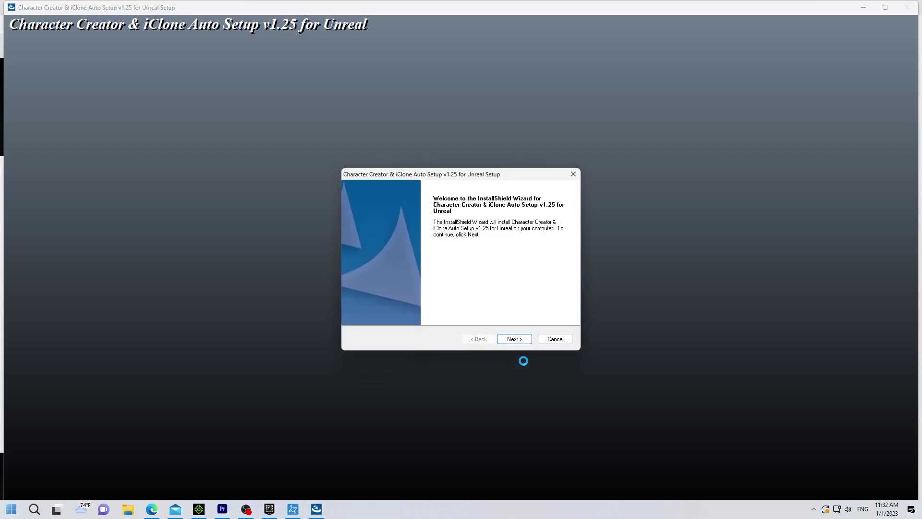
{"action": "left_click", "coordinate": [514, 339]}
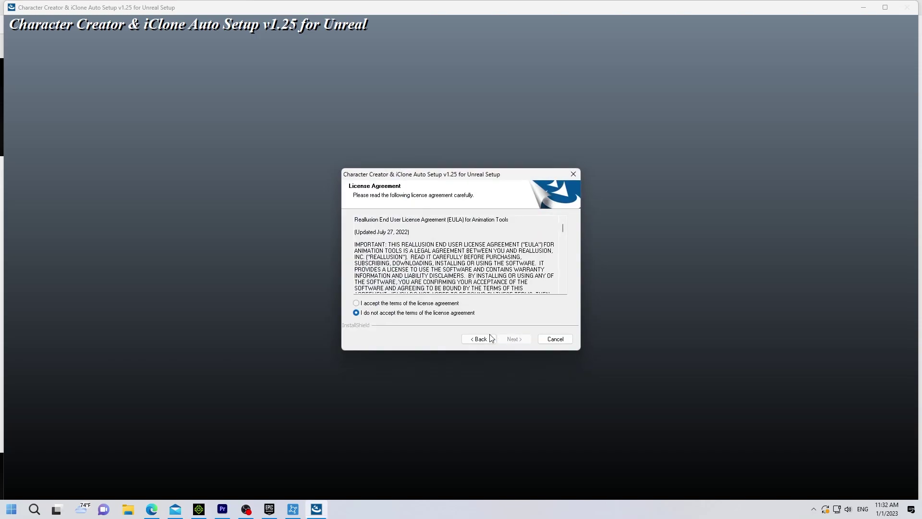
{"action": "left_click", "coordinate": [356, 303]}
{"action": "left_click", "coordinate": [514, 340]}
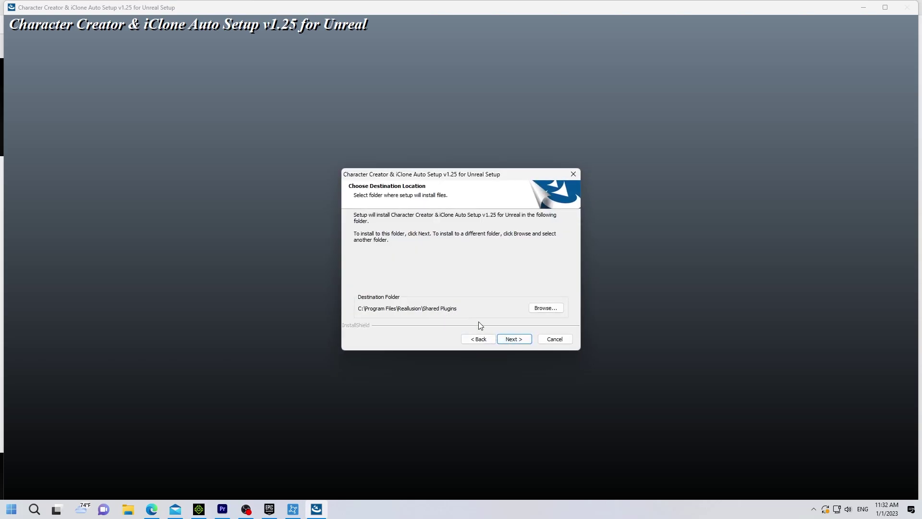
{"action": "left_click", "coordinate": [512, 340]}
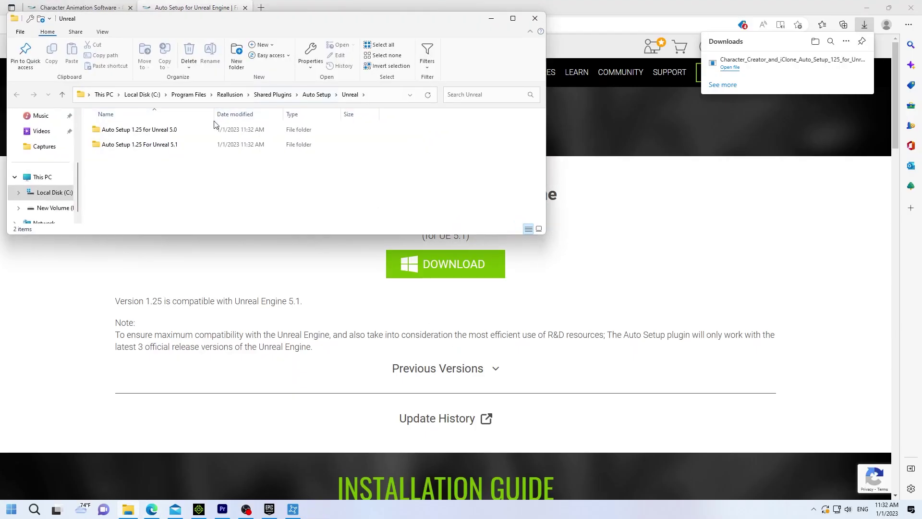
Copy the Content and Plugins folders from Auto Setup 1.25 For Unreal 5.1
{"action": "left_click", "coordinate": [513, 18]}
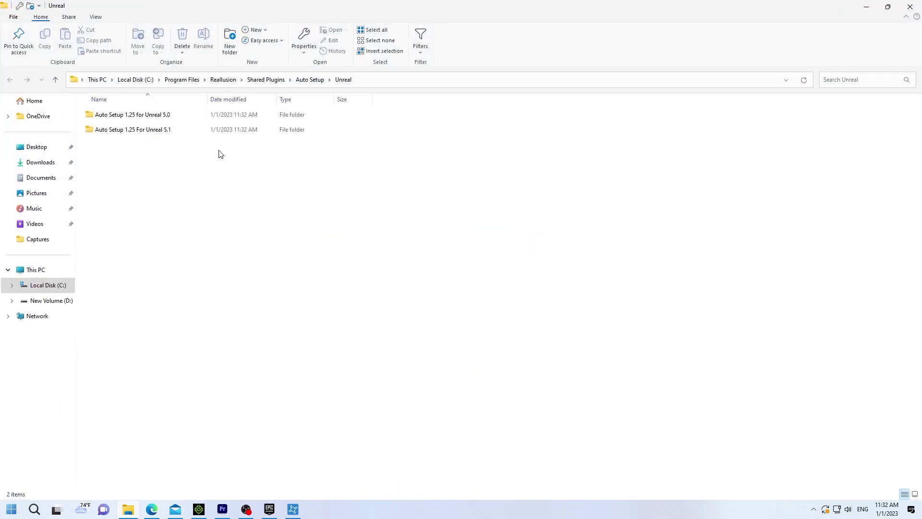
{"action": "left_click", "coordinate": [134, 133]}
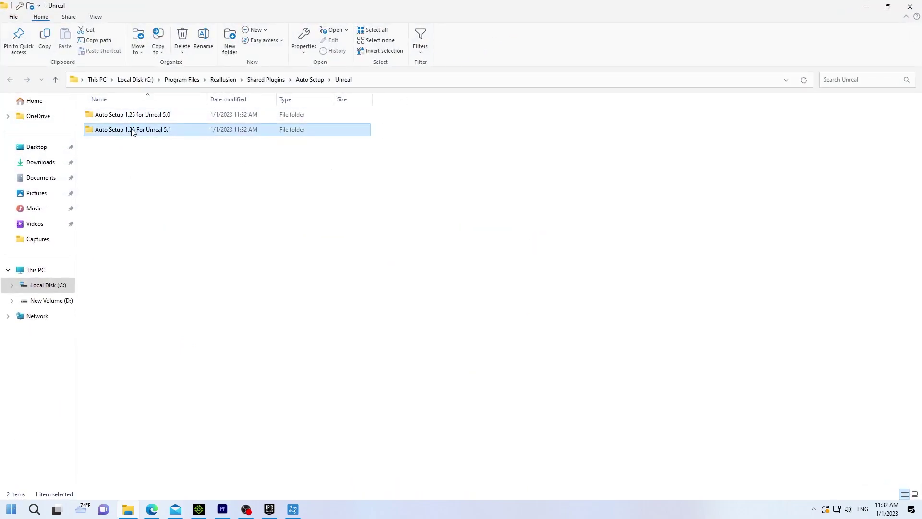
{"action": "double_click", "coordinate": [133, 133]}
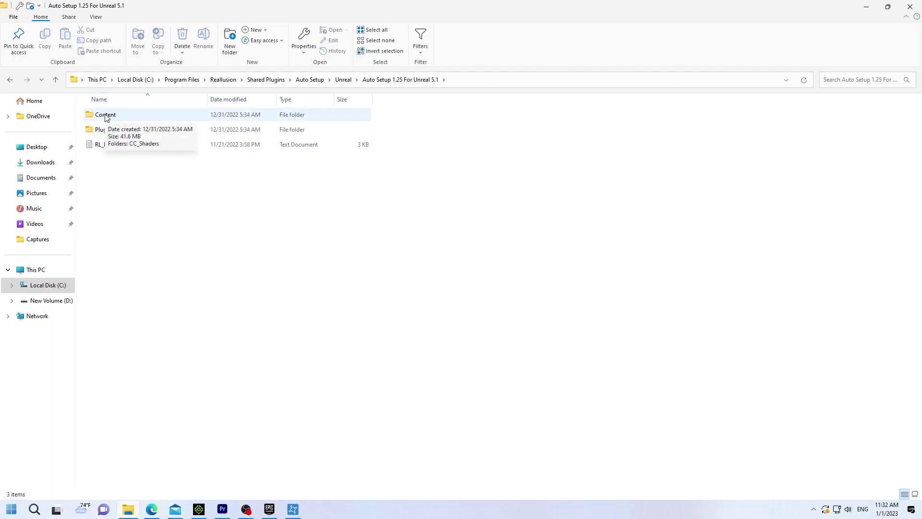
{"action": "left_click", "coordinate": [107, 118]}
{"action": "left_click", "coordinate": [124, 130], "text": "ctrl"}
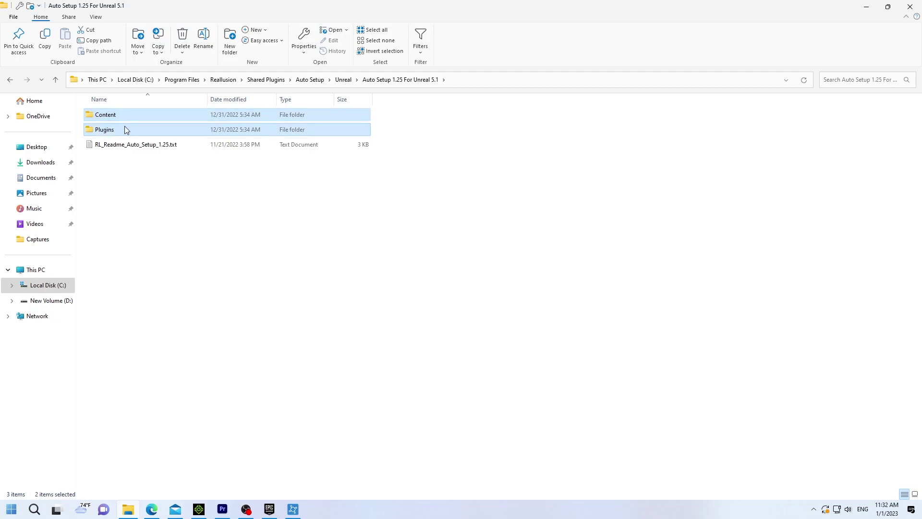
{"action": "right_click", "coordinate": [138, 129]}
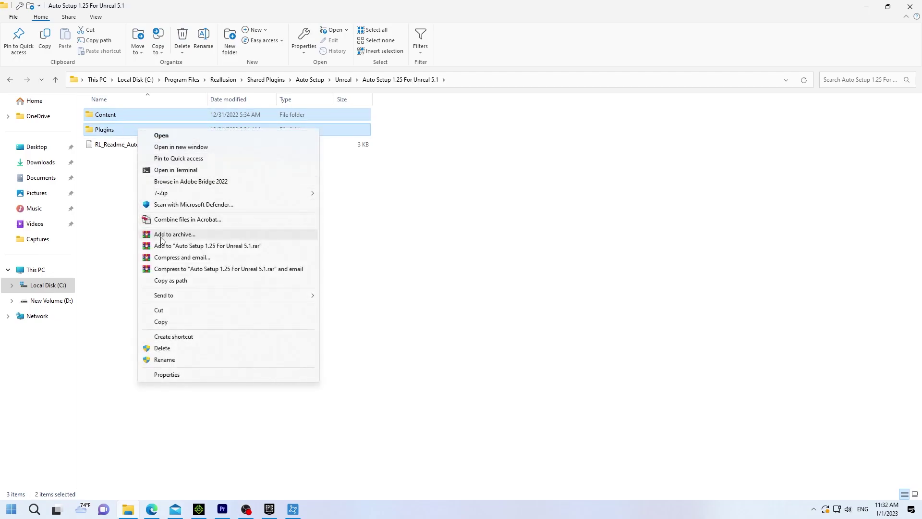
{"action": "left_click", "coordinate": [161, 322]}
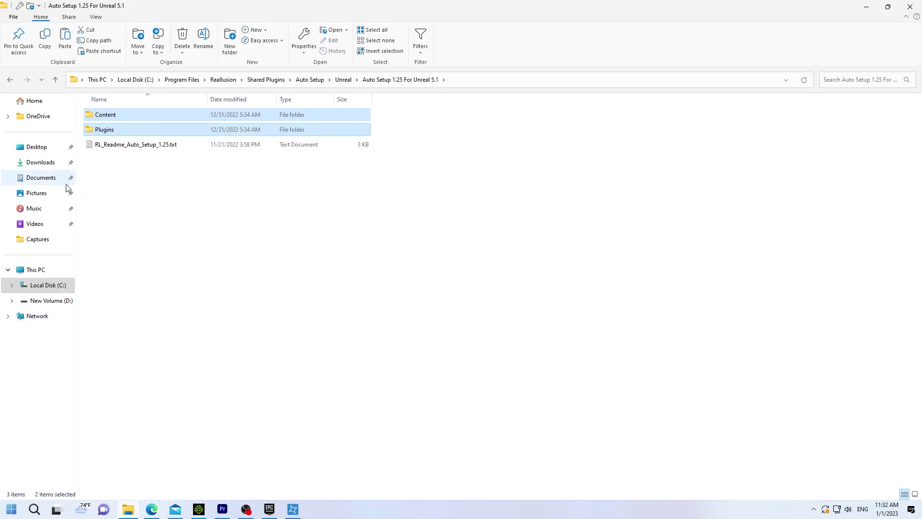
Paste the folders into Documents > Unreal Projects > tutorial1
{"action": "left_click", "coordinate": [41, 178]}
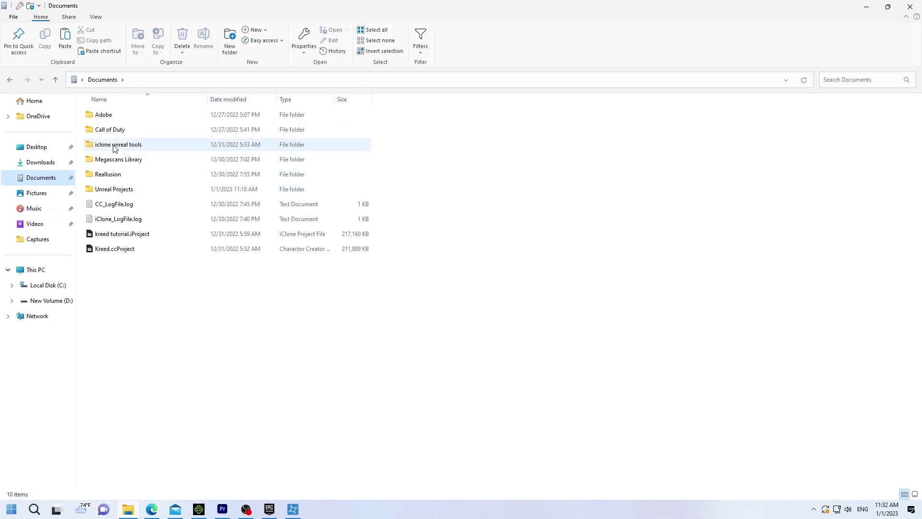
{"action": "left_click", "coordinate": [110, 188]}
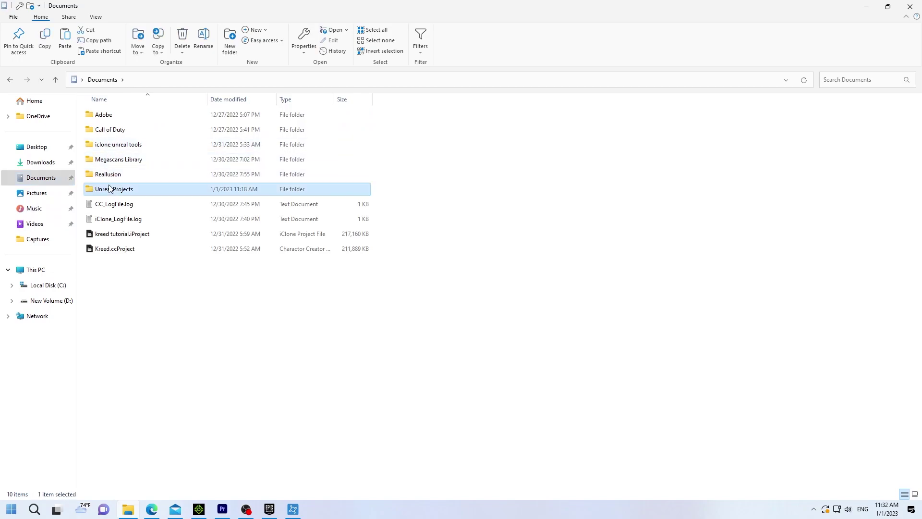
{"action": "double_click", "coordinate": [109, 189]}
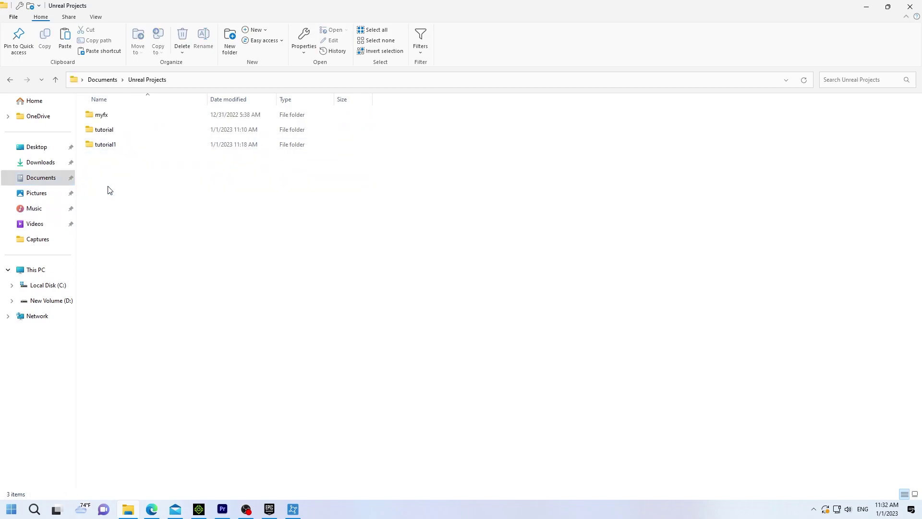
{"action": "double_click", "coordinate": [103, 145]}
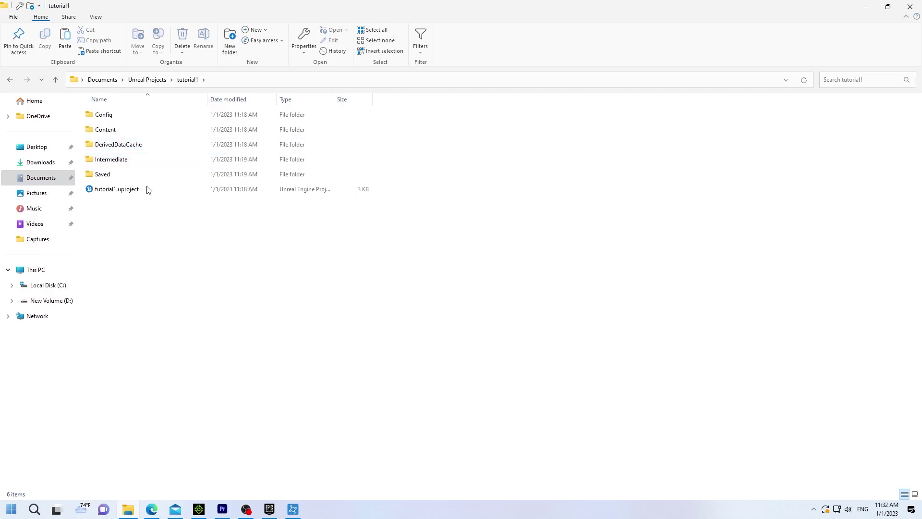
{"action": "right_click", "coordinate": [116, 210]}
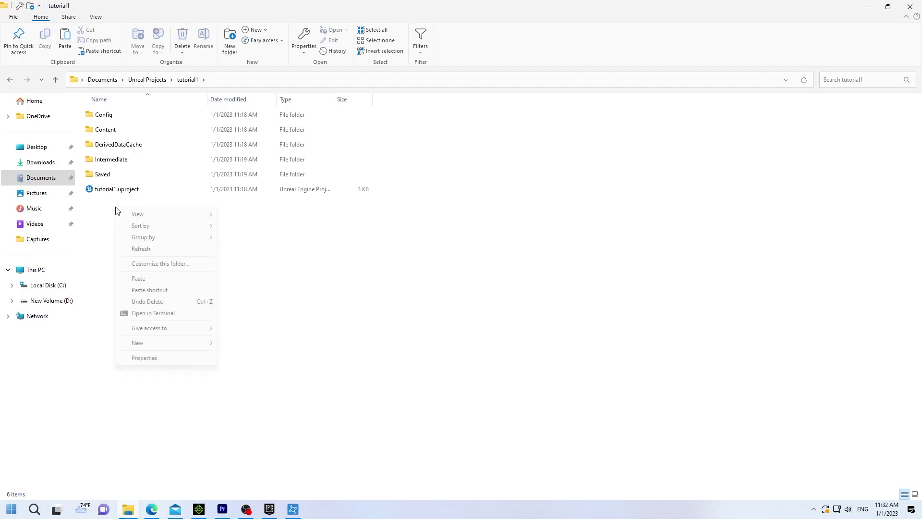
{"action": "left_click", "coordinate": [138, 279]}
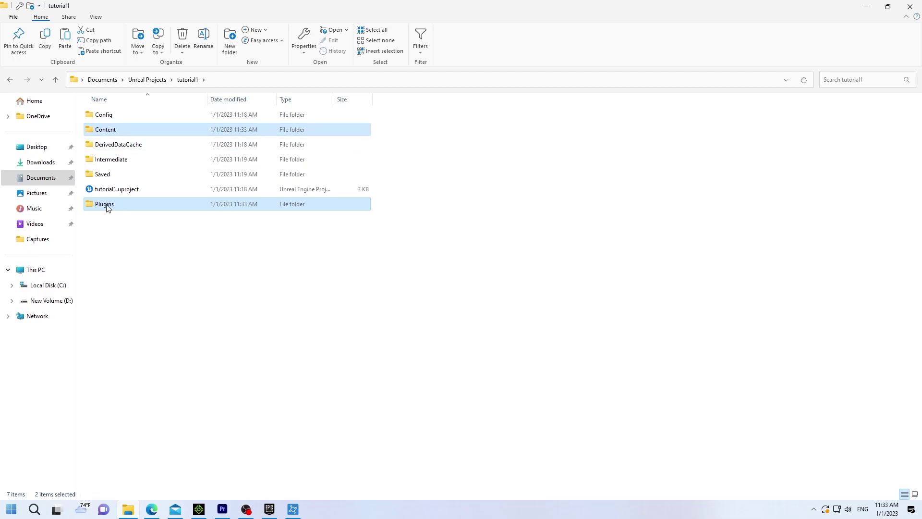
{"action": "left_click", "coordinate": [140, 251]}
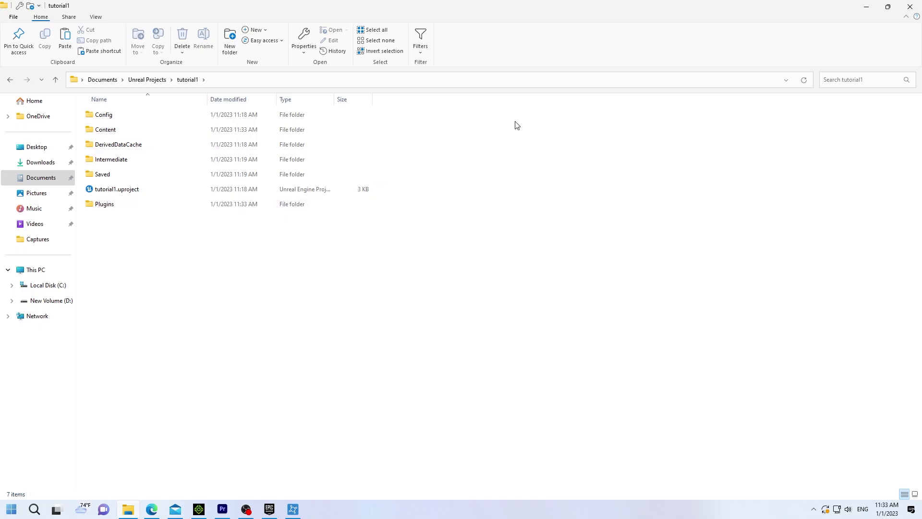
Close File Explorer and Edge and minimize the Reallusion Hub
{"action": "left_click", "coordinate": [909, 8]}
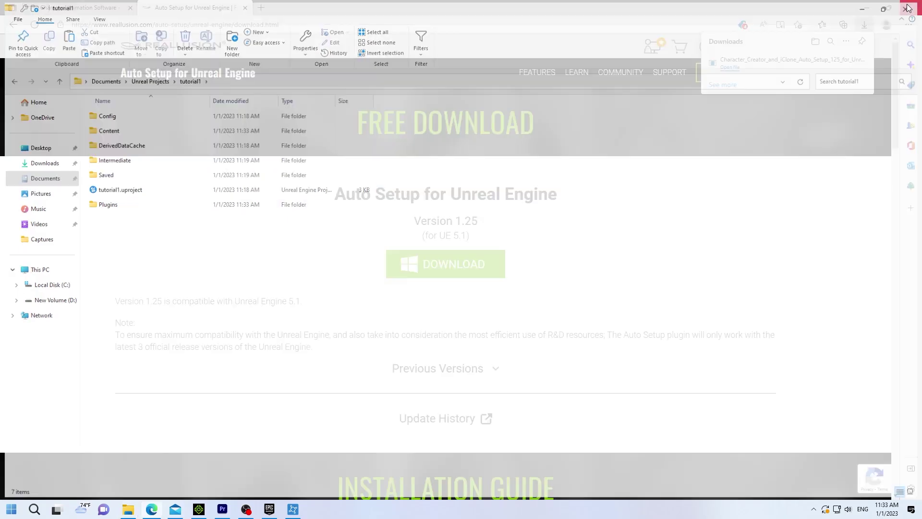
{"action": "left_click", "coordinate": [910, 8]}
{"action": "left_click", "coordinate": [910, 8]}
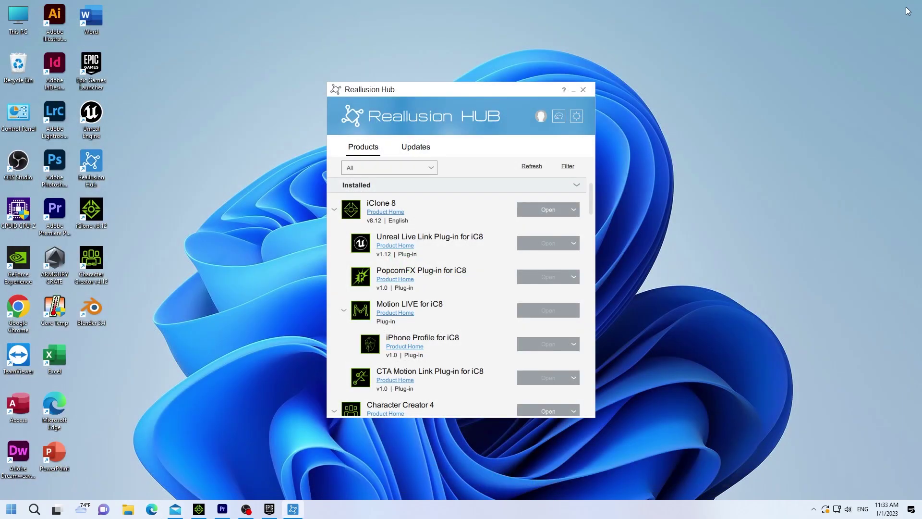
{"action": "left_click", "coordinate": [573, 92]}
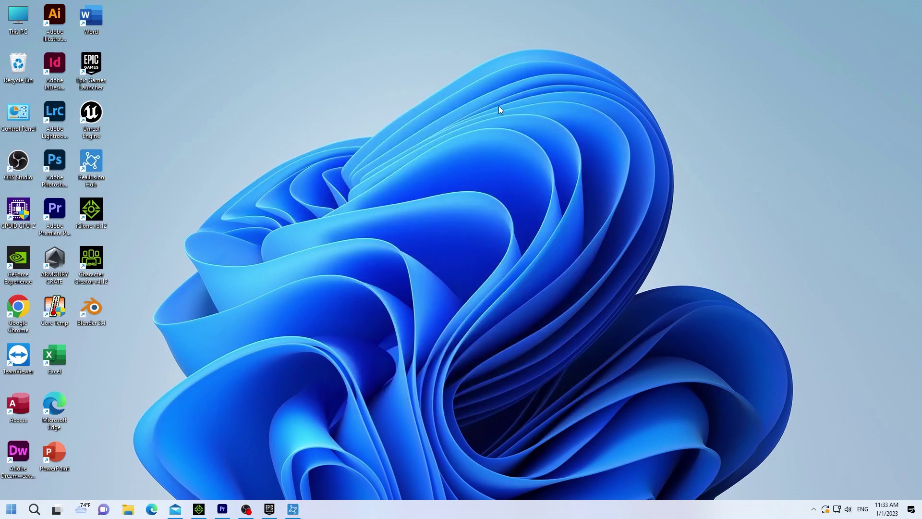
Start the Epic Games Launcher and select tutorial1 in its Library
{"action": "double_click", "coordinate": [92, 68]}
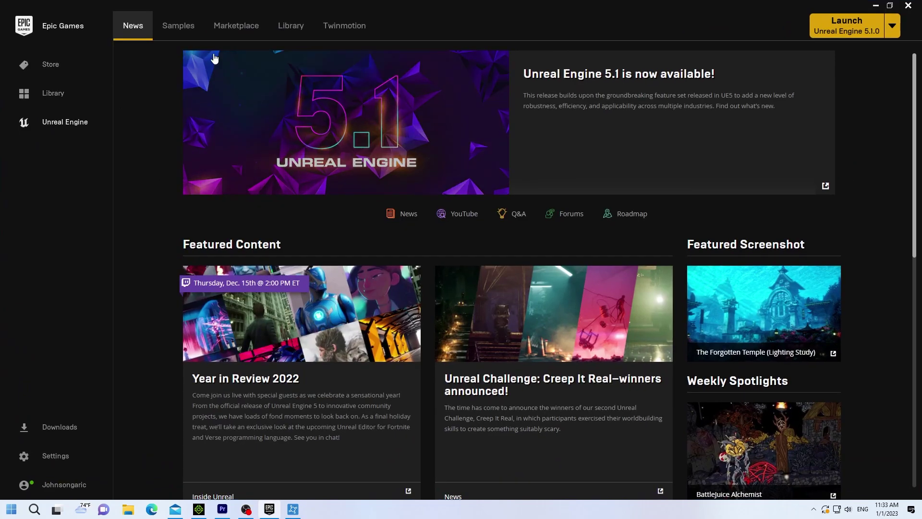
{"action": "left_click", "coordinate": [287, 32]}
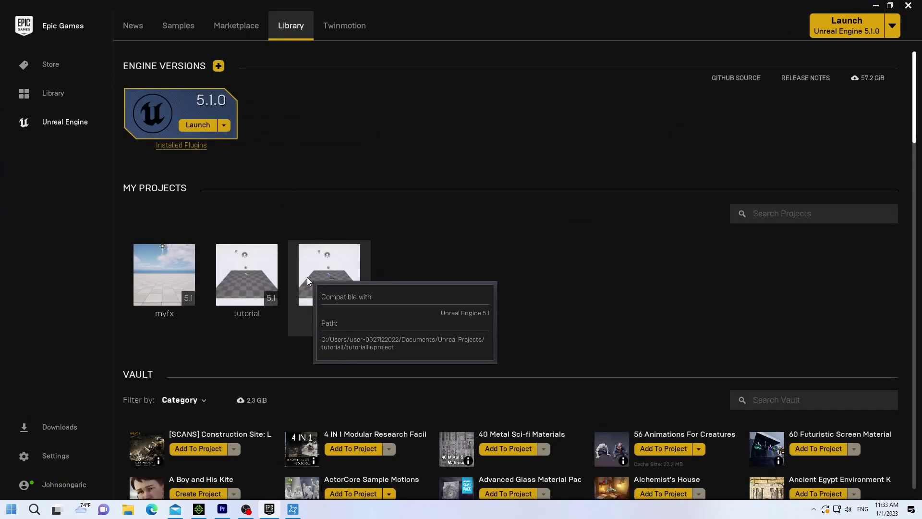
{"action": "left_click", "coordinate": [318, 283]}
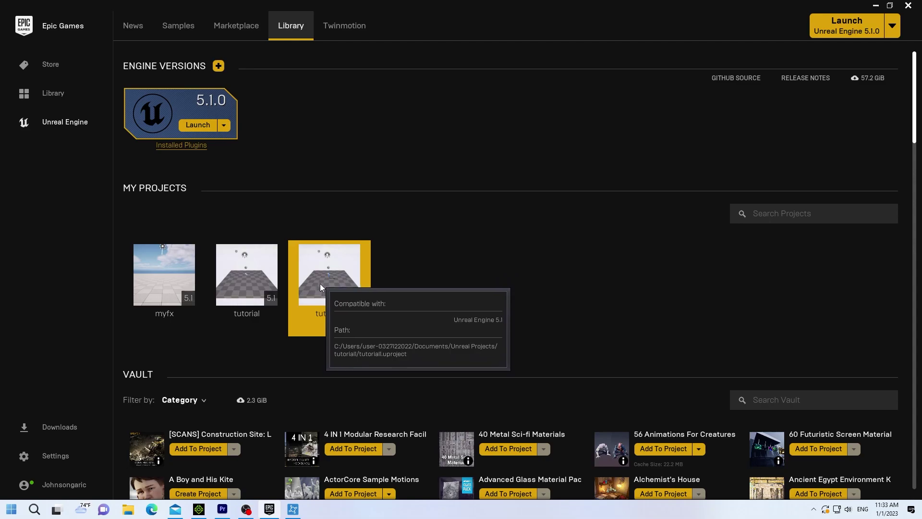
Open tutorial1 and apply Execute CC Setup with the HQ Shader type
{"action": "double_click", "coordinate": [342, 279]}
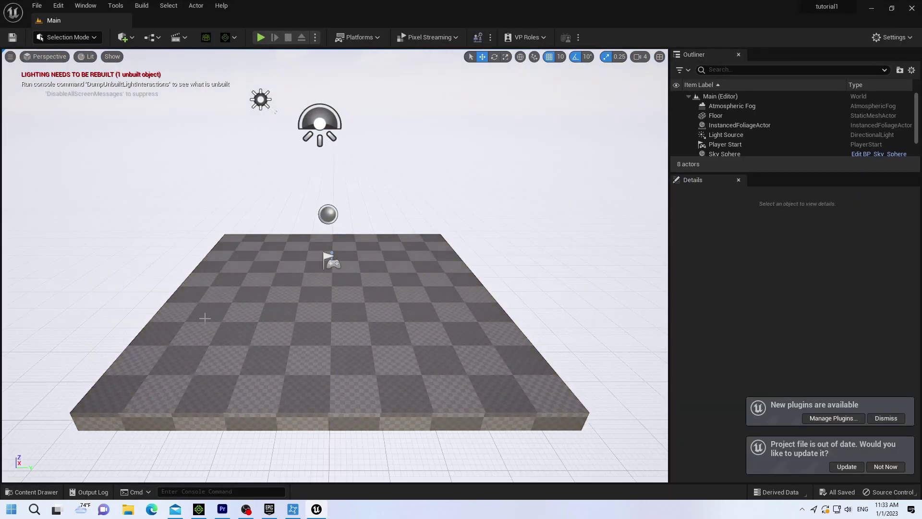
{"action": "left_click", "coordinate": [207, 38]}
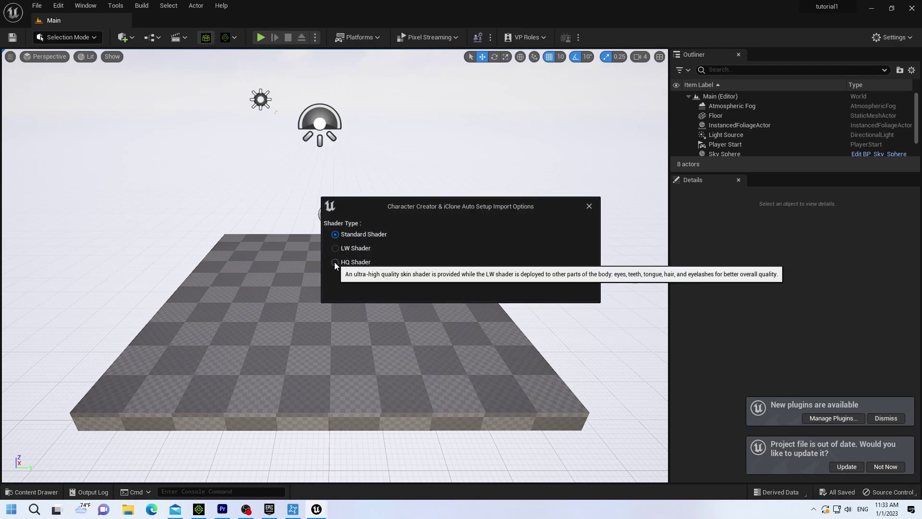
{"action": "left_click", "coordinate": [336, 262]}
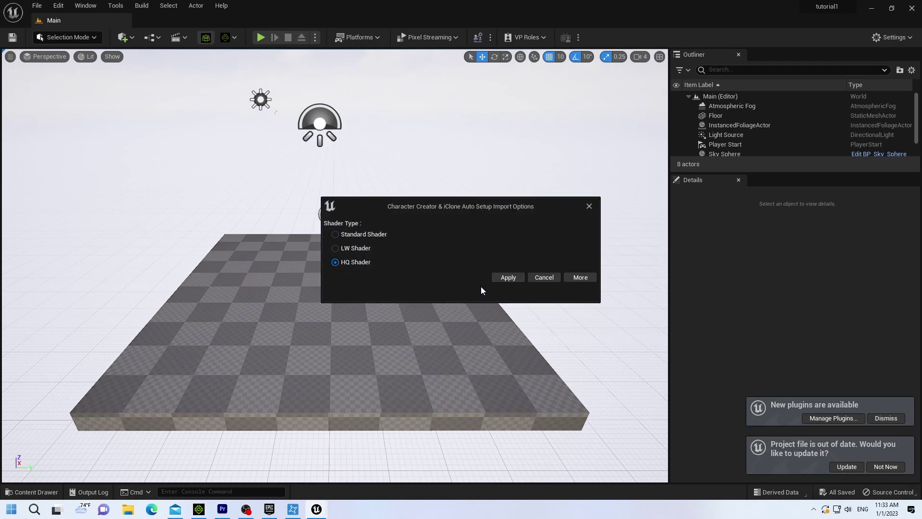
{"action": "left_click", "coordinate": [505, 277]}
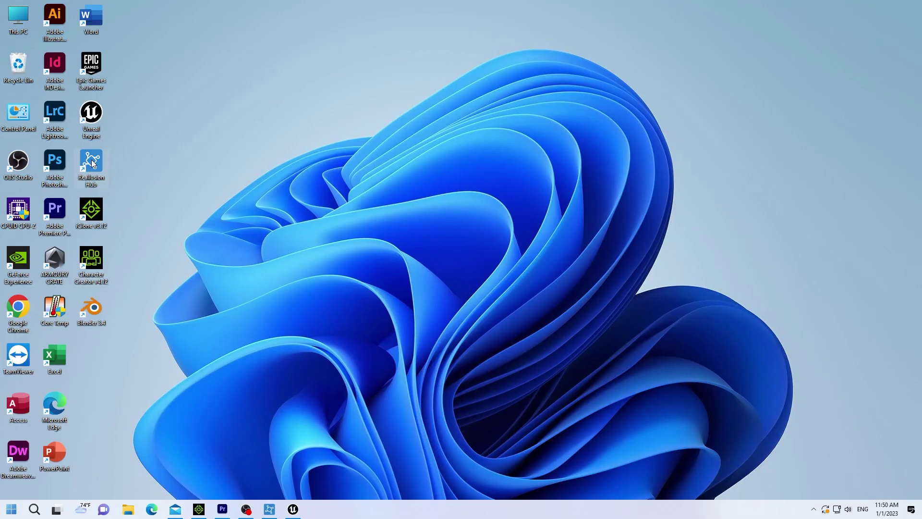
From the Reallusion Hub, open the Unreal Live Link plug-in page and view its INDIE FREE section
{"action": "double_click", "coordinate": [91, 159]}
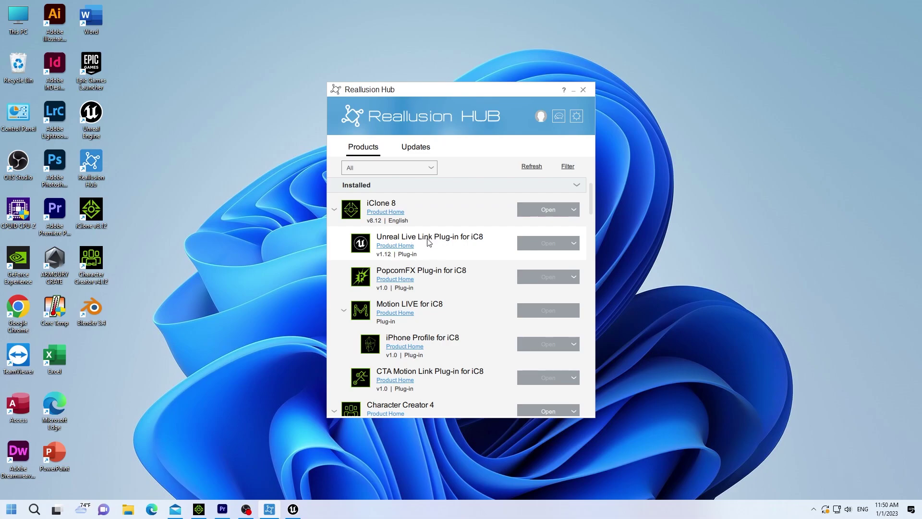
{"action": "left_click", "coordinate": [391, 211]}
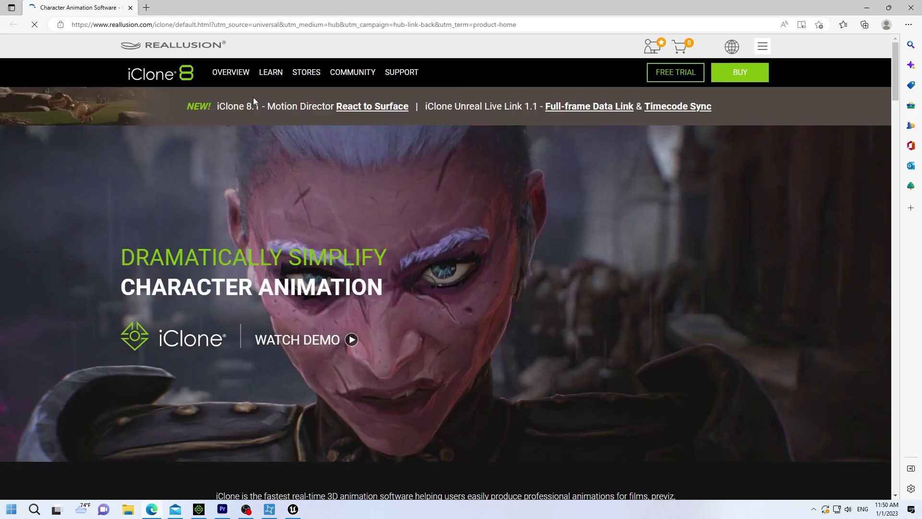
{"action": "mouse_move", "coordinate": [228, 81]}
{"action": "mouse_move", "coordinate": [150, 143]}
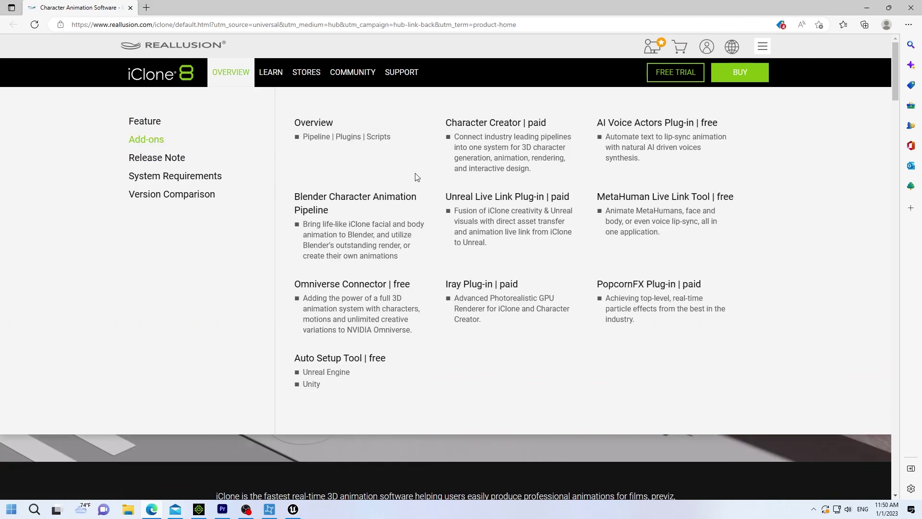
{"action": "left_click", "coordinate": [471, 217]}
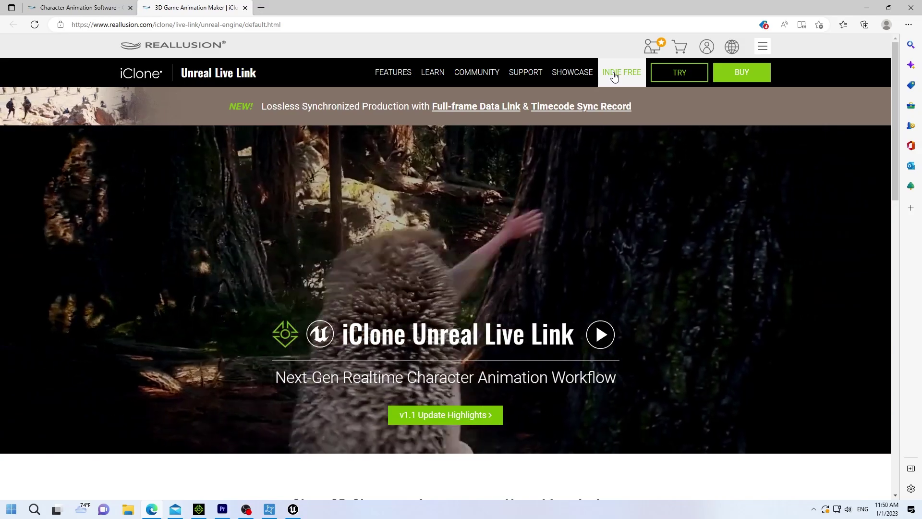
{"action": "left_click", "coordinate": [614, 76]}
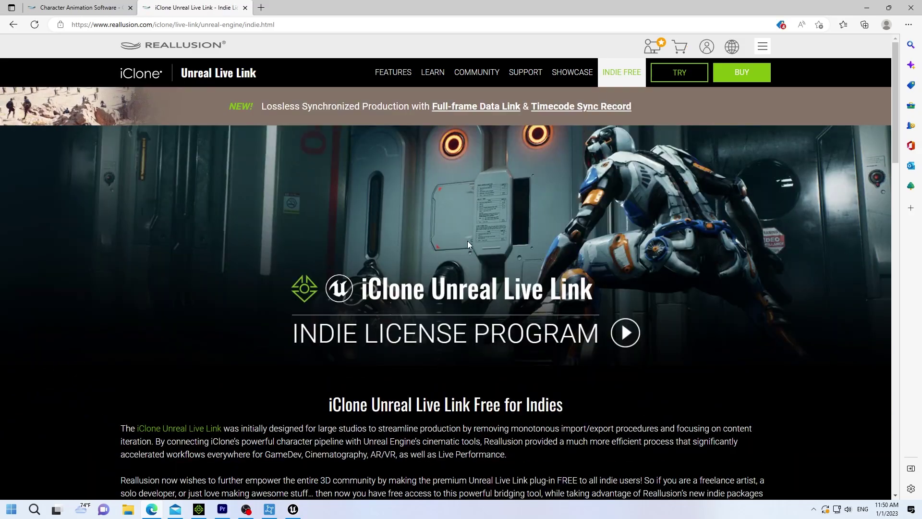
{"action": "scroll", "coordinate": [468, 244], "scroll_direction": "down", "scroll_amount": 20}
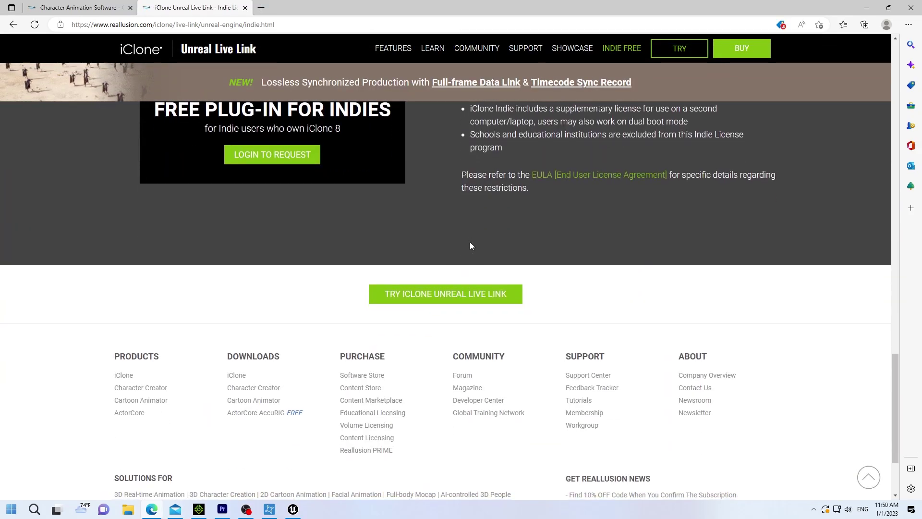
{"action": "scroll", "coordinate": [469, 244], "scroll_direction": "up", "scroll_amount": 3}
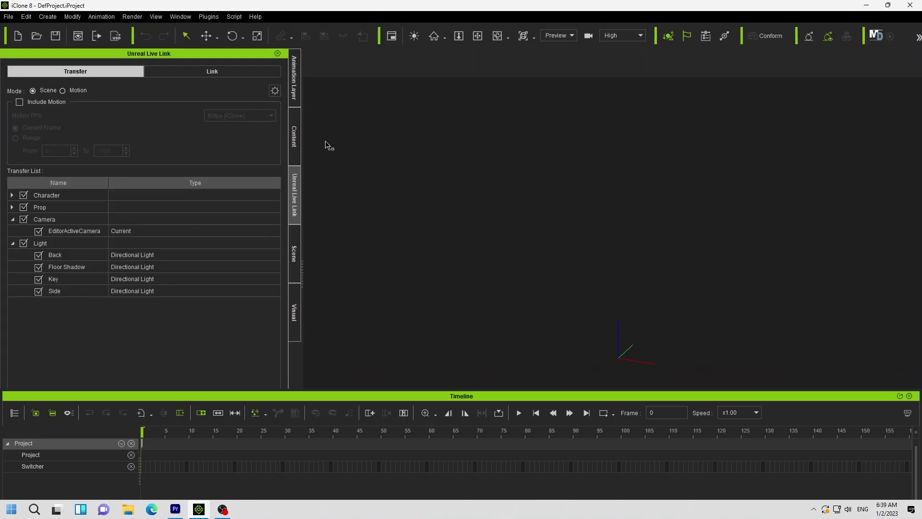
Toggle the Unreal Live Link panel off and back on from the Plugins menu
{"action": "left_click", "coordinate": [208, 17]}
{"action": "mouse_move", "coordinate": [227, 69]}
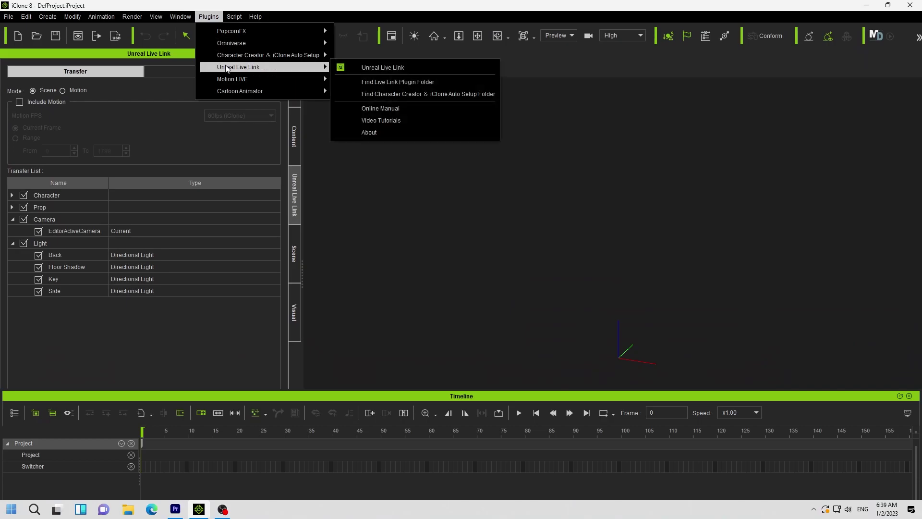
{"action": "left_click", "coordinate": [373, 68]}
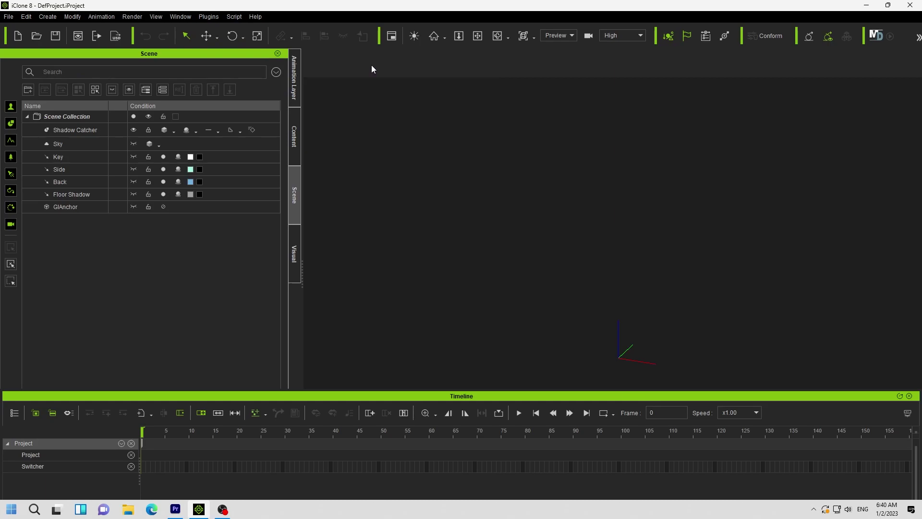
{"action": "left_click", "coordinate": [206, 17]}
{"action": "mouse_move", "coordinate": [239, 69]}
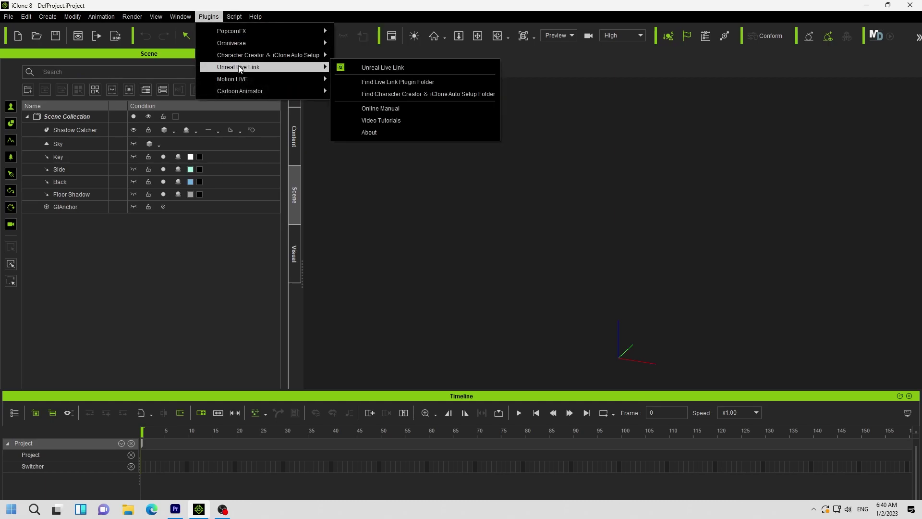
{"action": "left_click", "coordinate": [377, 68]}
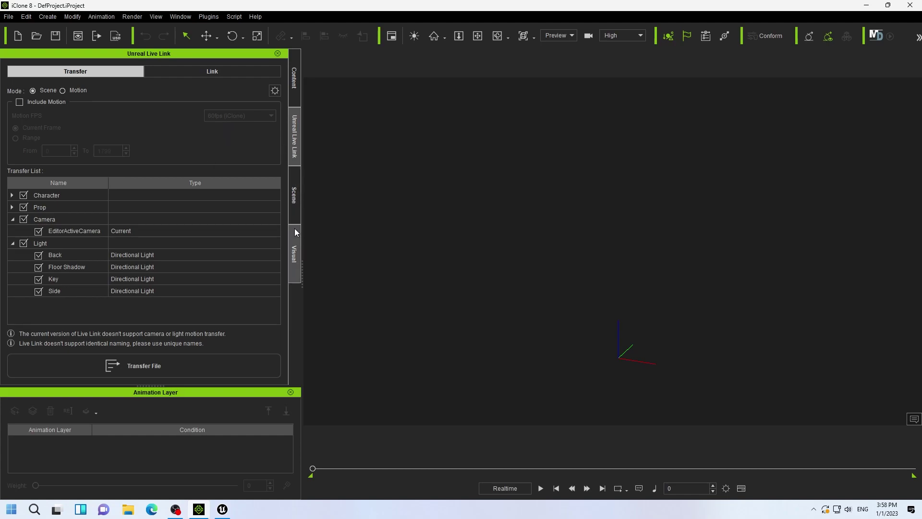
Load CC4 Kevin from the Characters content pack into the empty scene
{"action": "left_click", "coordinate": [294, 98]}
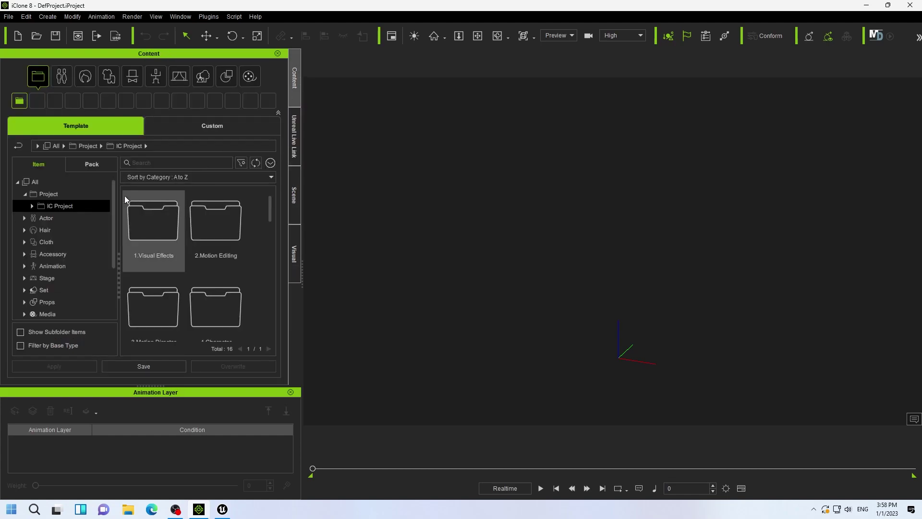
{"action": "left_click", "coordinate": [47, 218]}
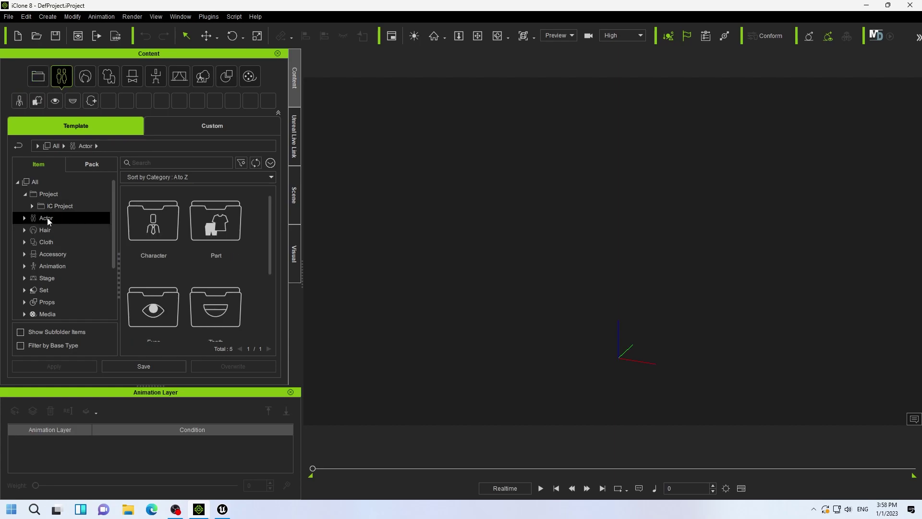
{"action": "left_click", "coordinate": [90, 164]}
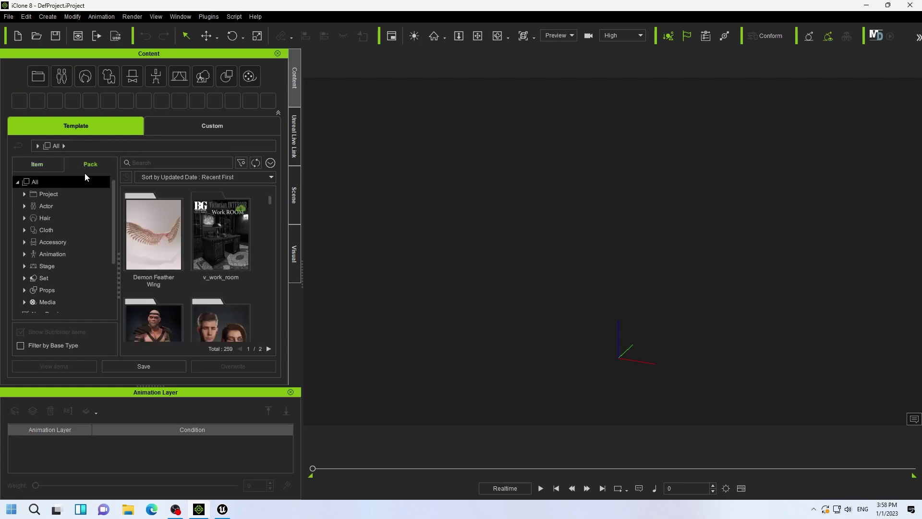
{"action": "scroll", "coordinate": [152, 226], "scroll_direction": "down", "scroll_amount": 2}
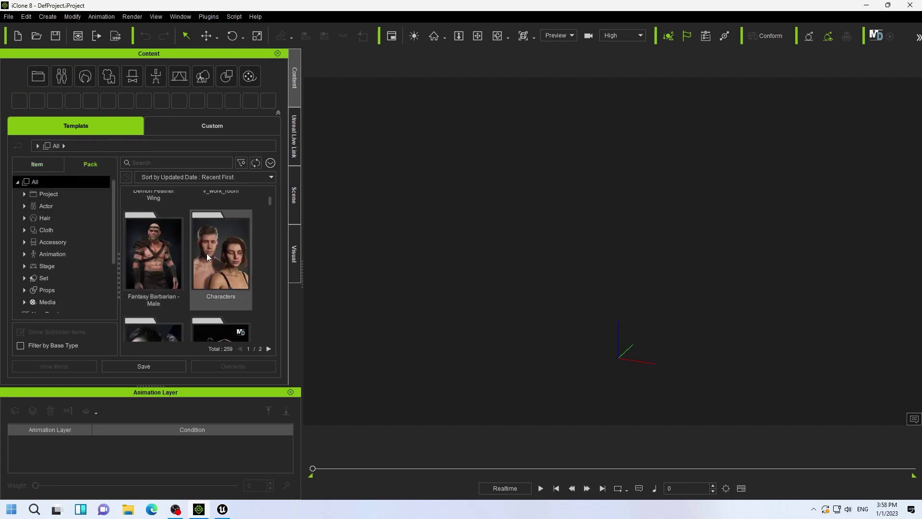
{"action": "left_click", "coordinate": [215, 252]}
{"action": "double_click", "coordinate": [215, 252]}
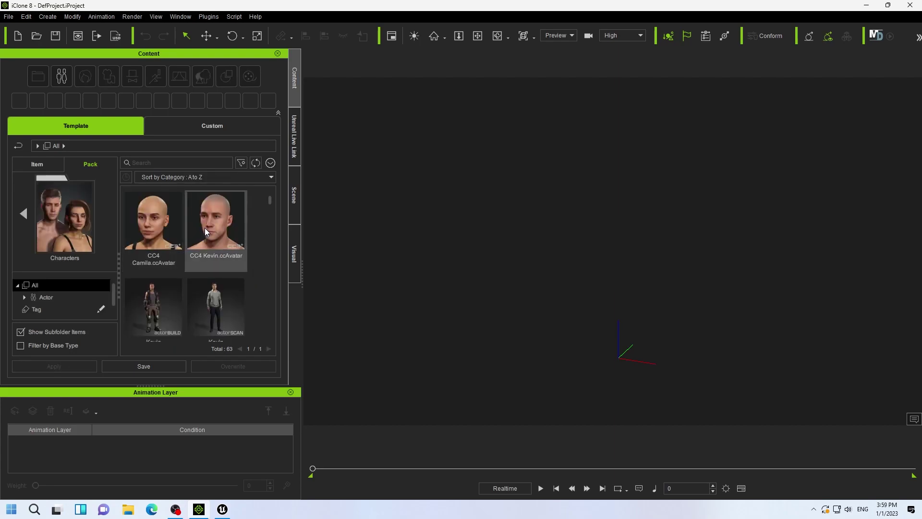
{"action": "double_click", "coordinate": [213, 229]}
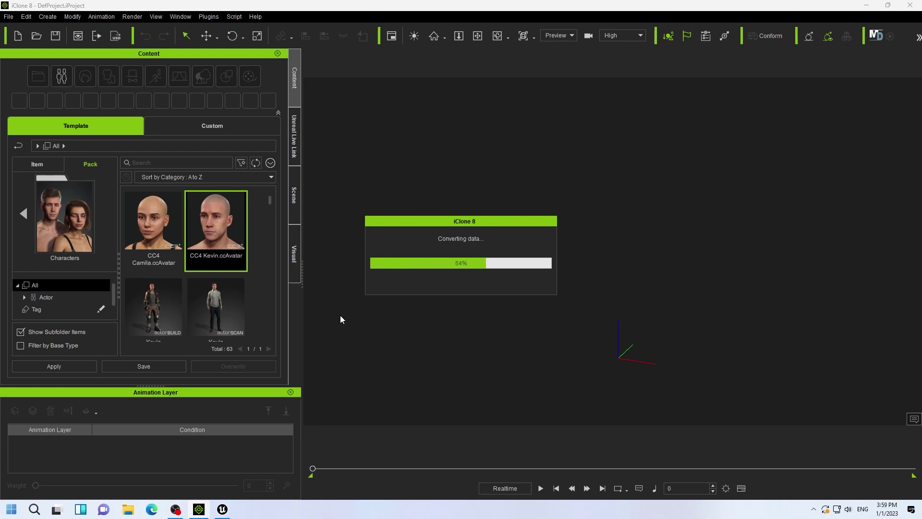
{"action": "left_click", "coordinate": [24, 212]}
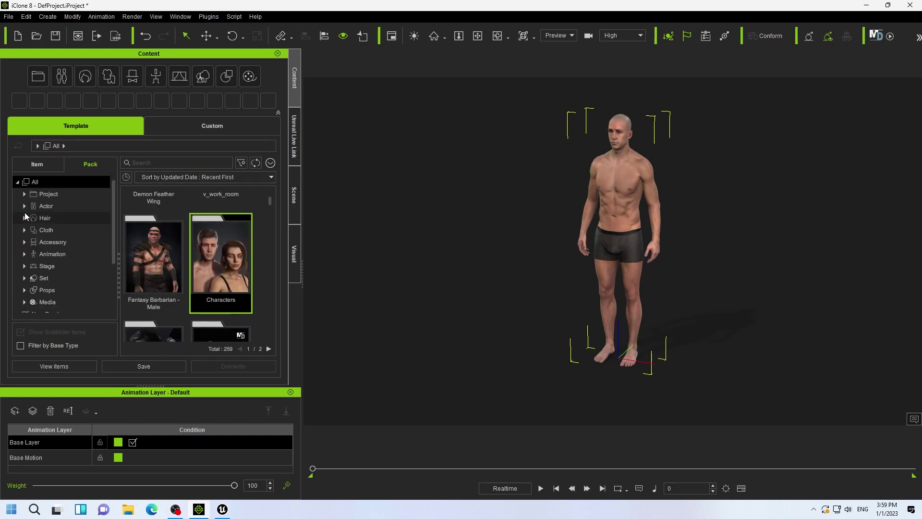
Apply the Walk_M motion from the Animation pack to Kevin and close the Curve Editor
{"action": "left_click", "coordinate": [56, 253]}
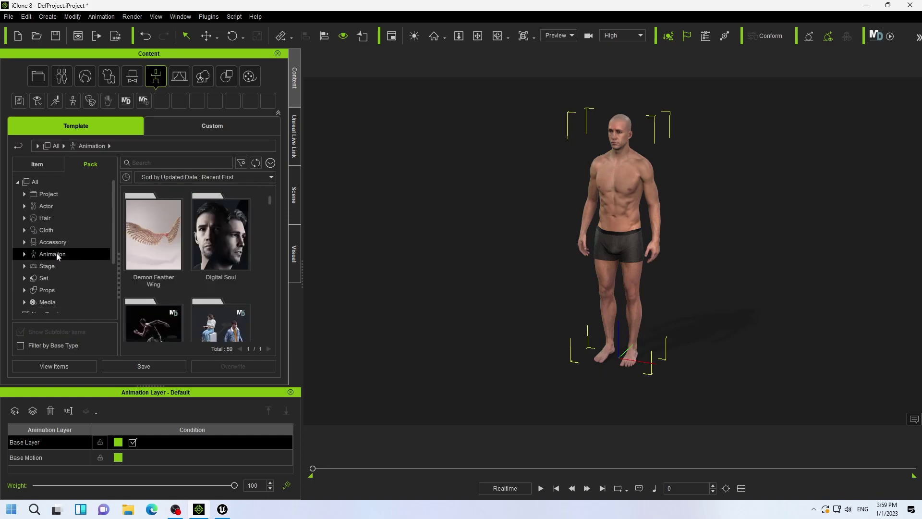
{"action": "scroll", "coordinate": [223, 237], "scroll_direction": "down", "scroll_amount": 5}
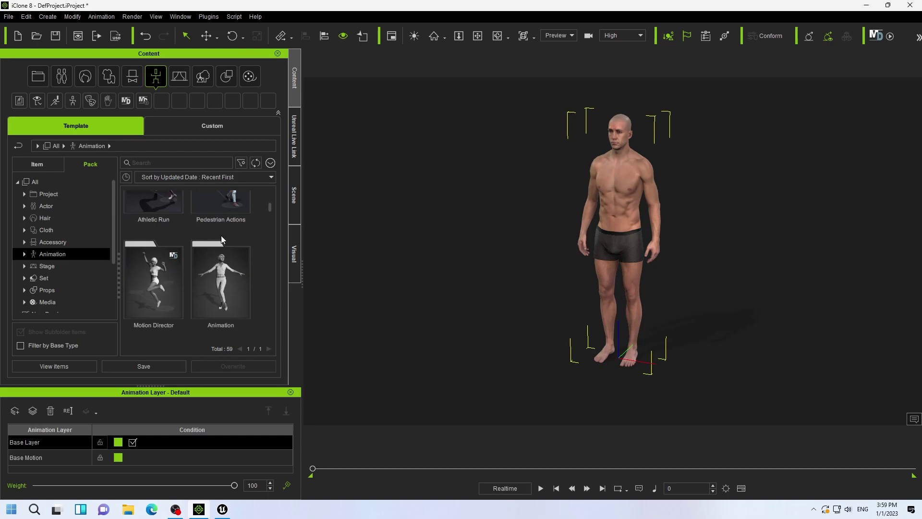
{"action": "double_click", "coordinate": [217, 225]}
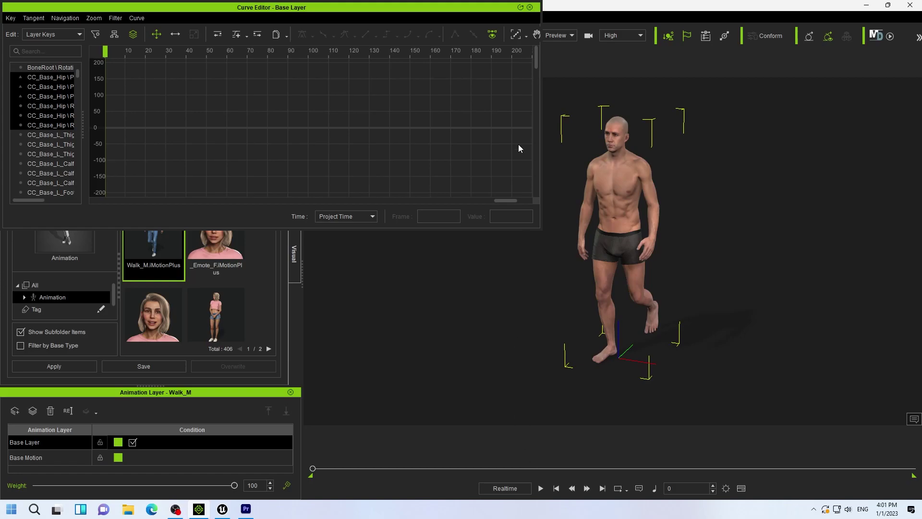
{"action": "left_click", "coordinate": [530, 7]}
Play and pause Kevin's walk preview, then return to the Unreal Live Link panel
{"action": "left_click", "coordinate": [542, 488]}
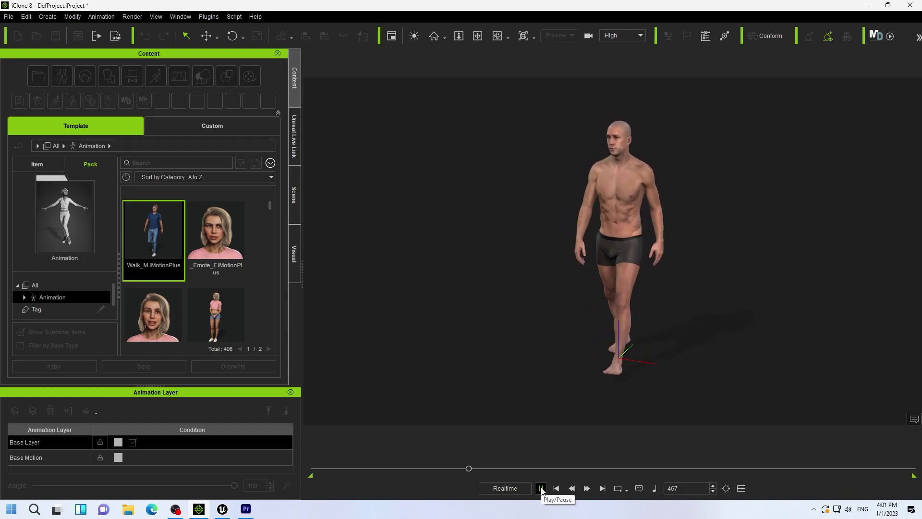
{"action": "left_click", "coordinate": [541, 488]}
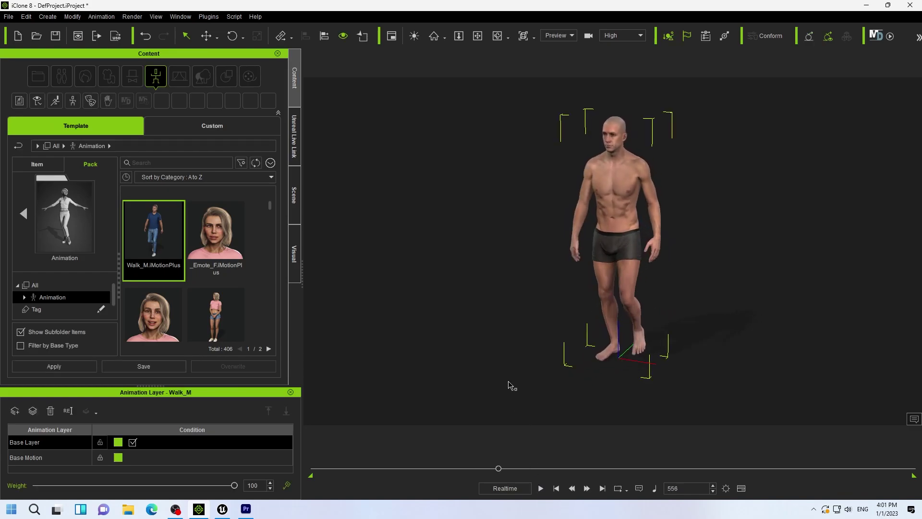
{"action": "left_click", "coordinate": [295, 140]}
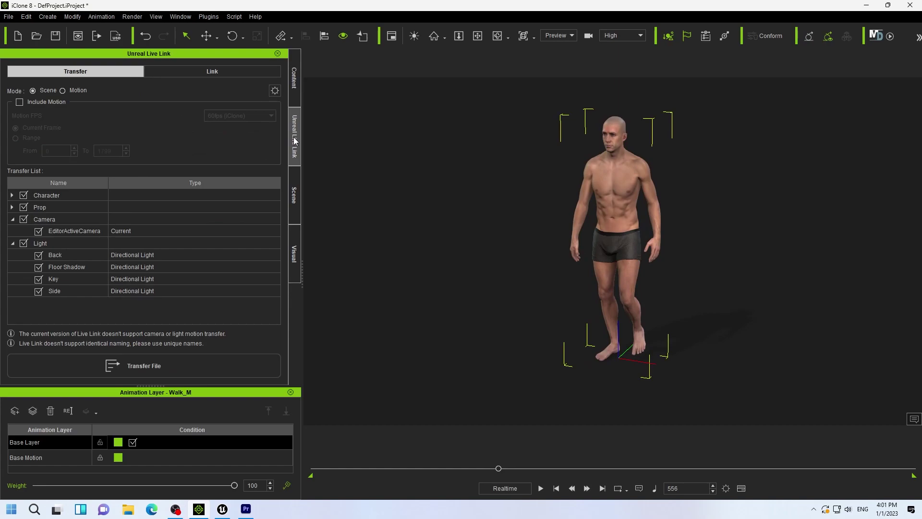
Exclude Prop and Camera, include Kevin's motion, and transfer a frame Range
{"action": "left_click", "coordinate": [23, 207]}
{"action": "left_click", "coordinate": [23, 219]}
{"action": "left_click", "coordinate": [13, 195]}
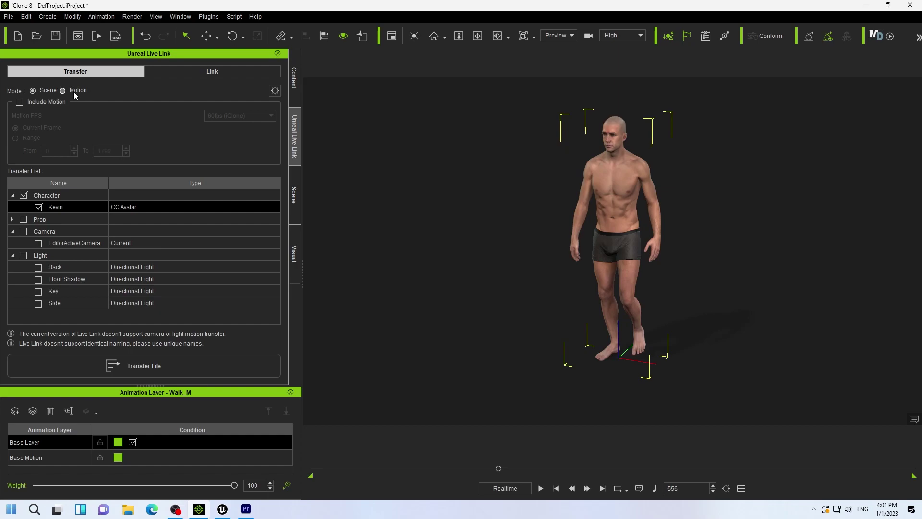
{"action": "left_click", "coordinate": [19, 103]}
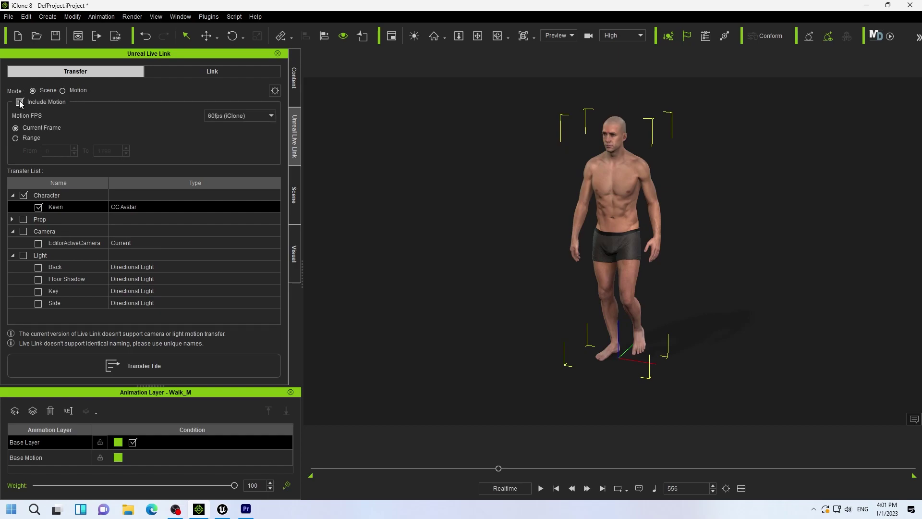
{"action": "left_click", "coordinate": [16, 138]}
Show the Timeline, set the range end to frame 600, and transfer Kevin to Unreal
{"action": "left_click", "coordinate": [181, 18]}
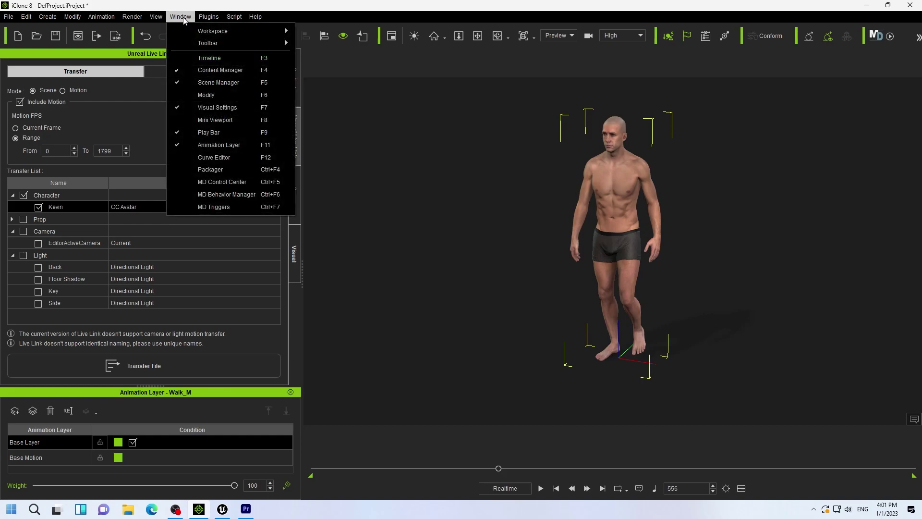
{"action": "left_click", "coordinate": [206, 57]}
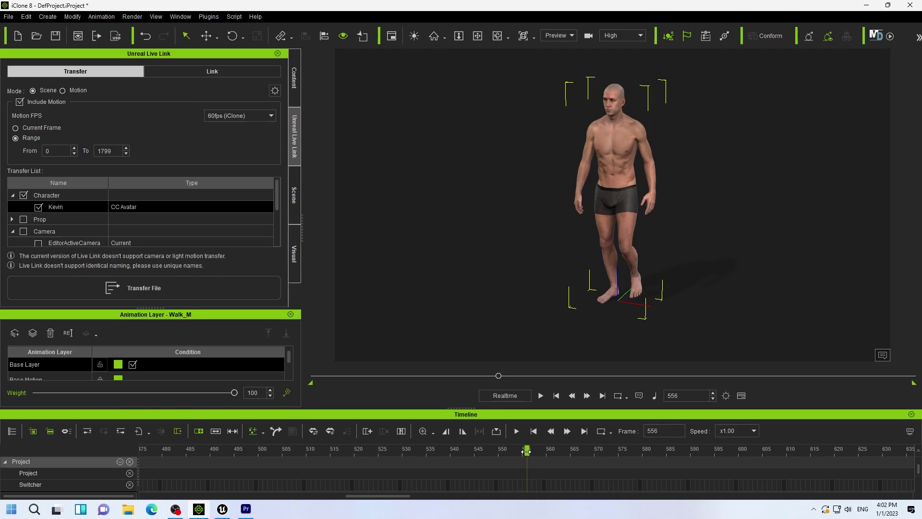
{"action": "left_click_drag", "start_coordinate": [526, 451], "coordinate": [739, 455]}
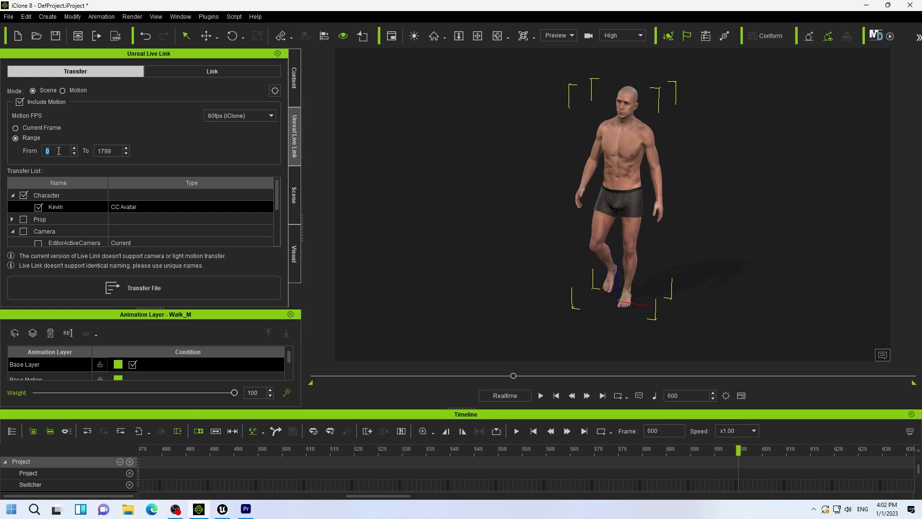
{"action": "left_click", "coordinate": [96, 152]}
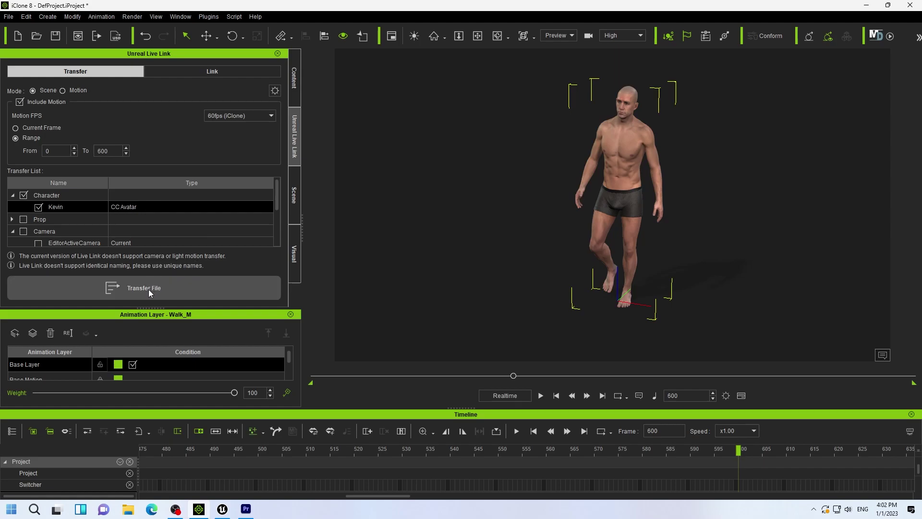
{"action": "left_click", "coordinate": [148, 290]}
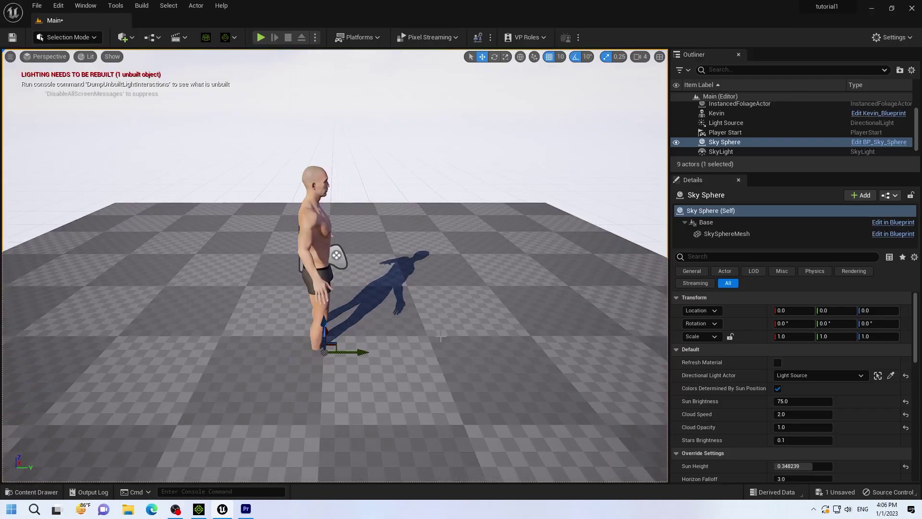
Select Kevin in the Outliner and delete him from the tutorial1 level
{"action": "scroll", "coordinate": [440, 336], "scroll_direction": "up", "scroll_amount": 2}
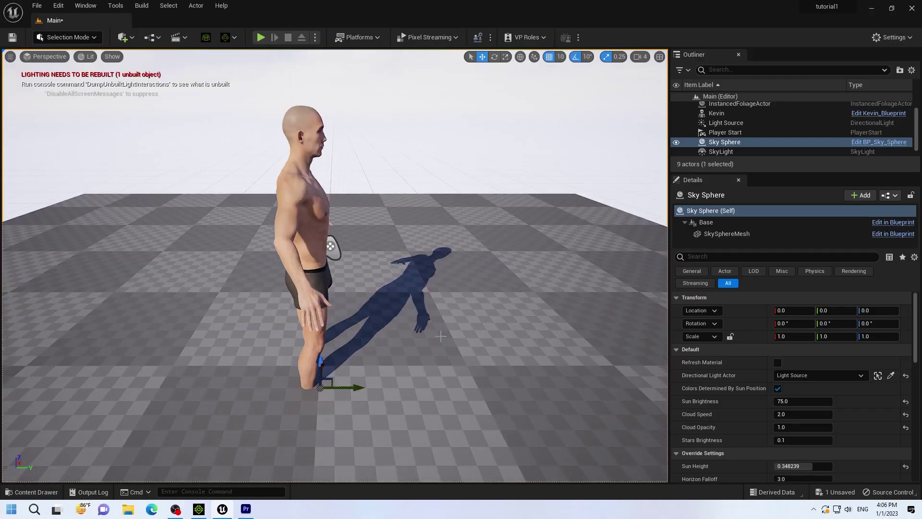
{"action": "left_click", "coordinate": [717, 113]}
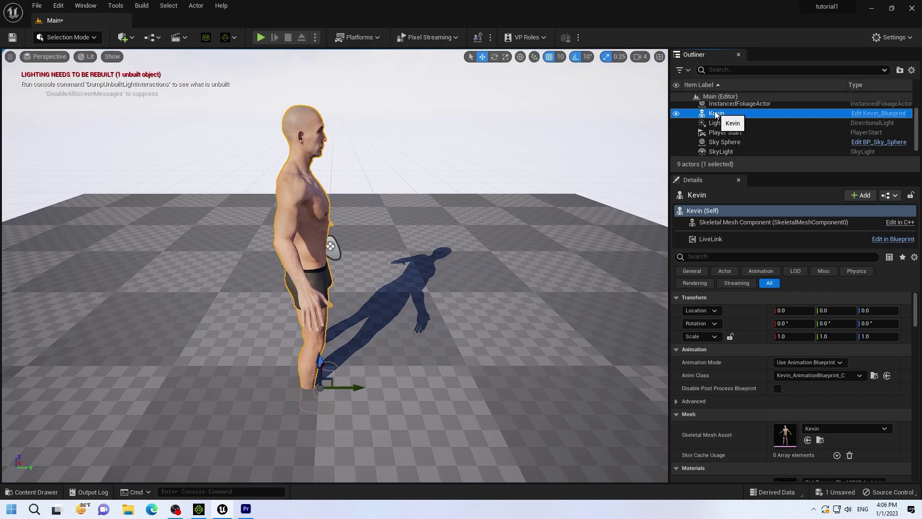
{"action": "key", "text": "Delete"}
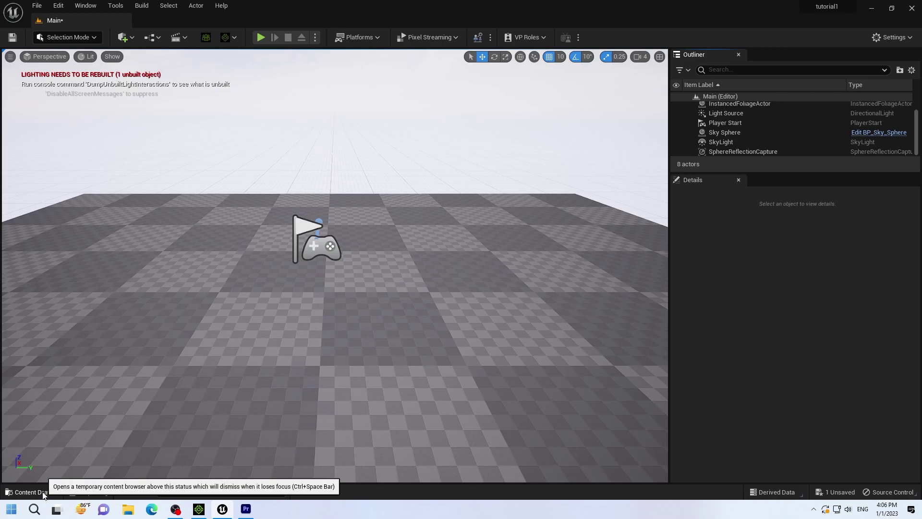
Drag the Kevin skeletal mesh from Content > RLContent > Kevin into the viewport
{"action": "left_click", "coordinate": [63, 493]}
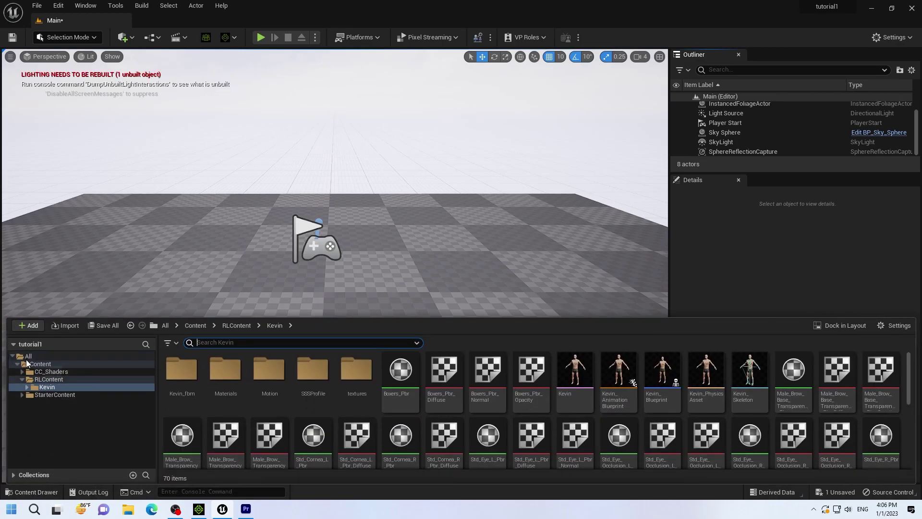
{"action": "left_click", "coordinate": [48, 379]}
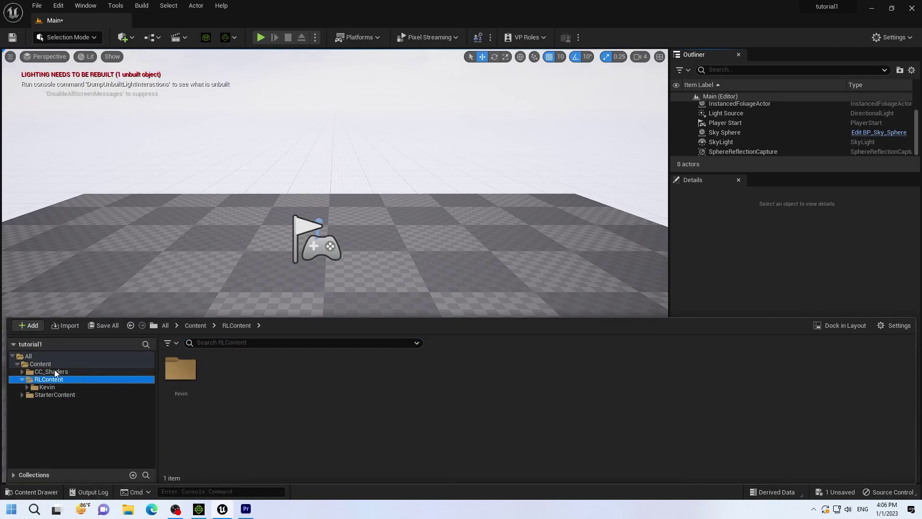
{"action": "left_click", "coordinate": [182, 371]}
{"action": "double_click", "coordinate": [182, 372]}
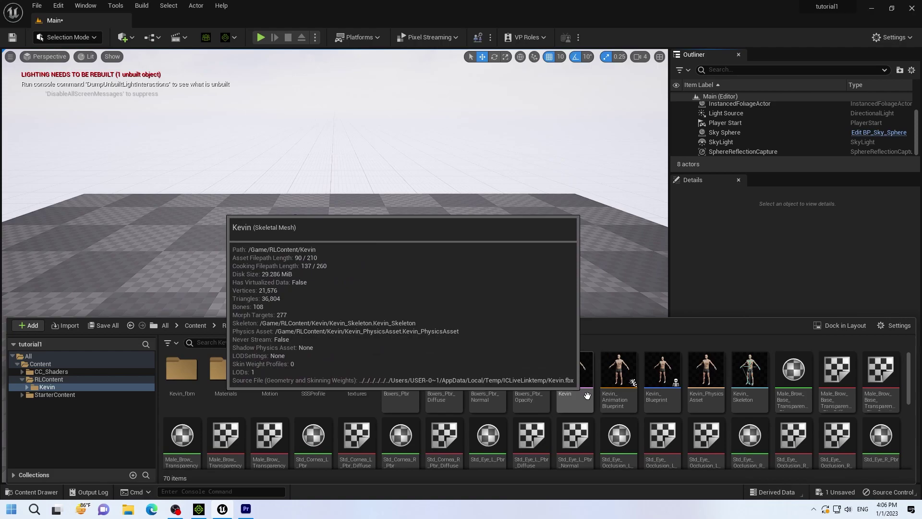
{"action": "mouse_move", "coordinate": [583, 380]}
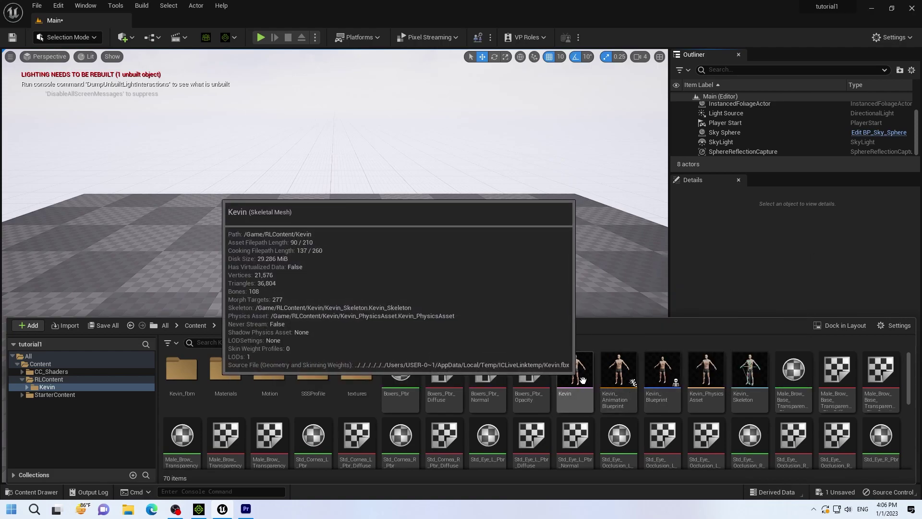
{"action": "left_click_drag", "start_coordinate": [579, 378], "coordinate": [397, 271]}
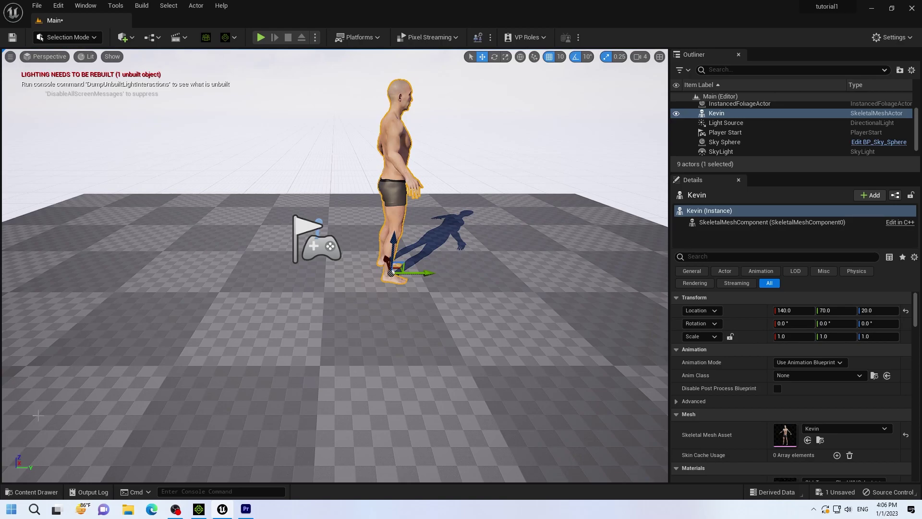
In the Content Drawer's Motion folder, rename the imported animation sequence to 'walk'
{"action": "left_click", "coordinate": [34, 491]}
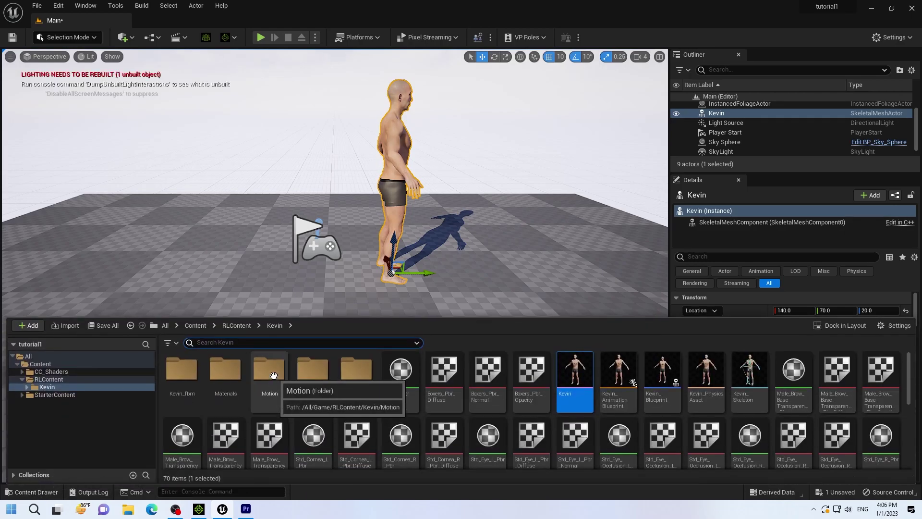
{"action": "double_click", "coordinate": [270, 379]}
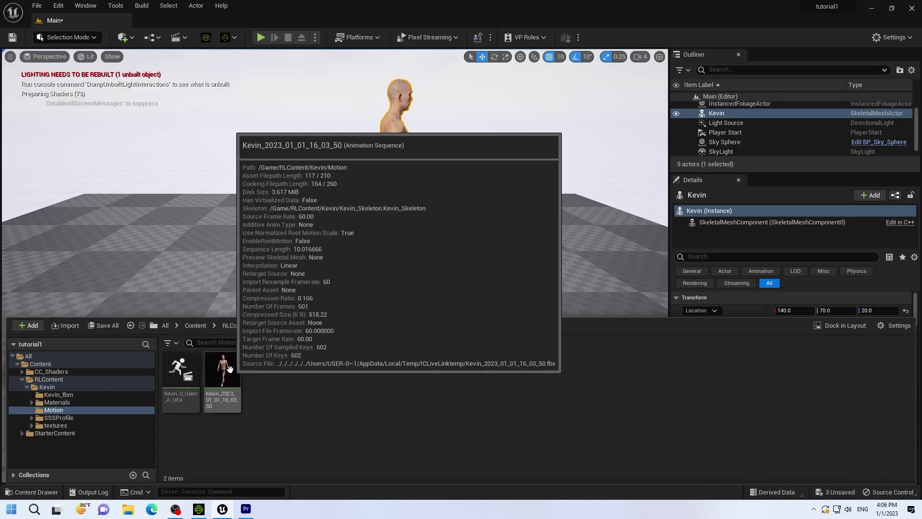
{"action": "left_click", "coordinate": [221, 398]}
{"action": "left_click", "coordinate": [227, 396]}
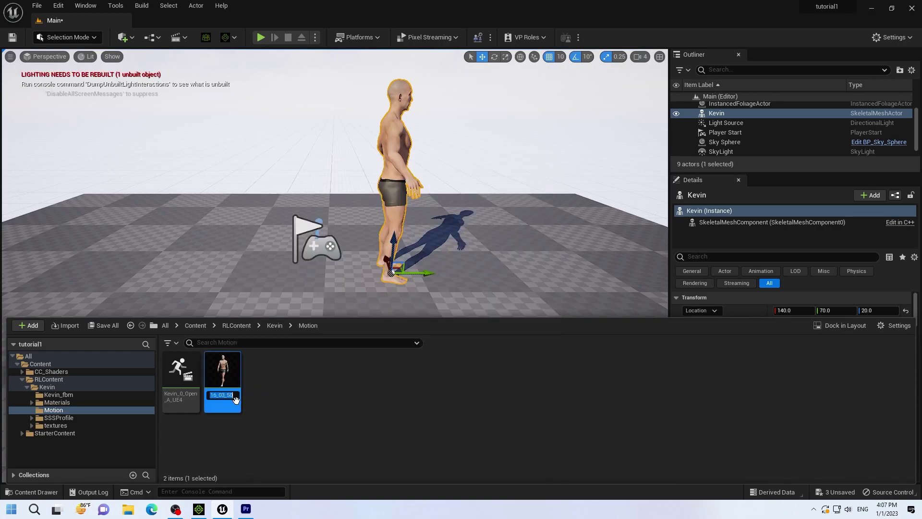
{"action": "type", "text": "walk"}
{"action": "key", "text": "Return"}
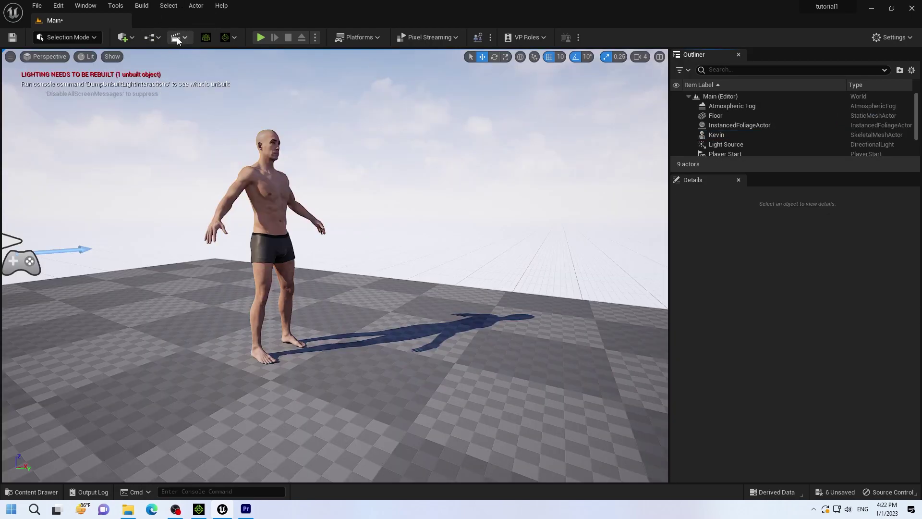
Add a new level sequence from Cinematics and save it as iclone_motion
{"action": "left_click", "coordinate": [183, 35]}
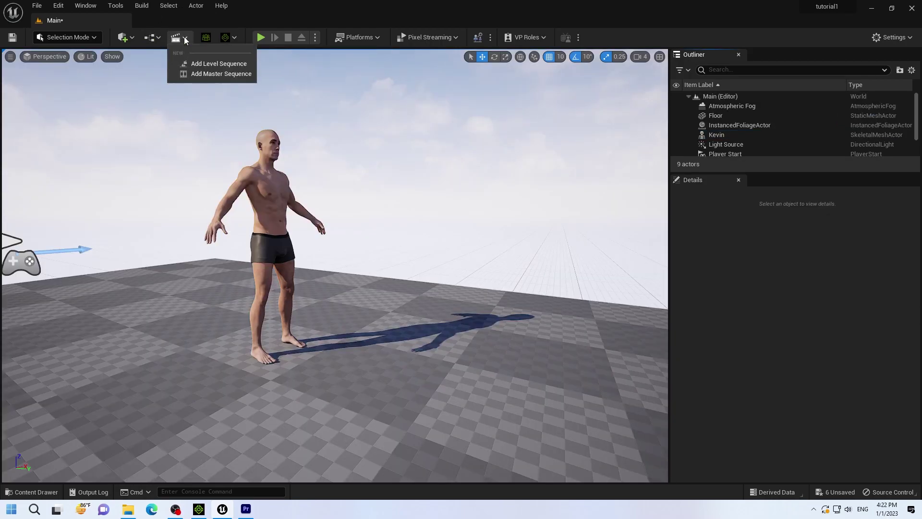
{"action": "left_click", "coordinate": [198, 64]}
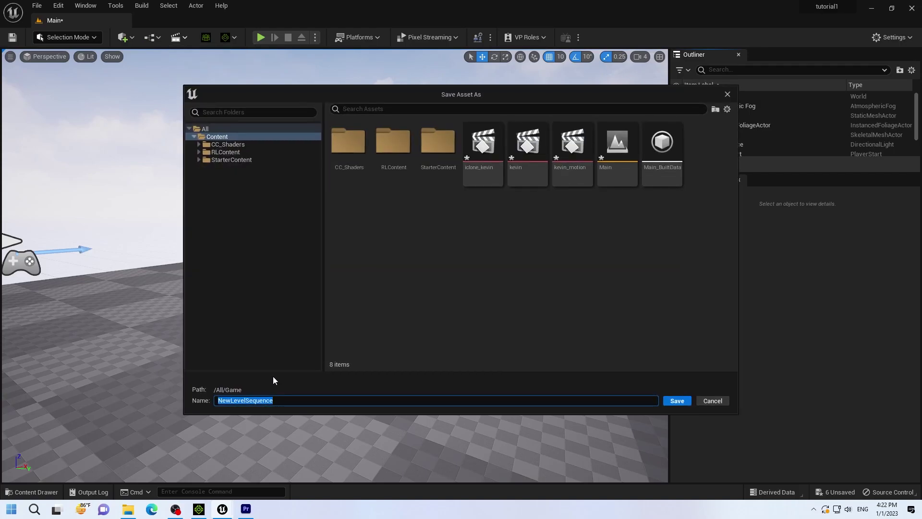
{"action": "type", "text": "iclone_motion"}
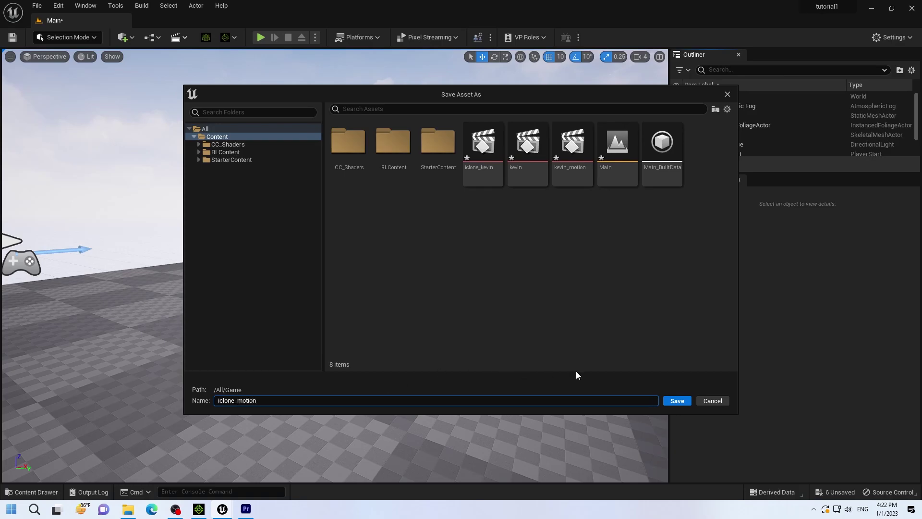
{"action": "left_click", "coordinate": [677, 401]}
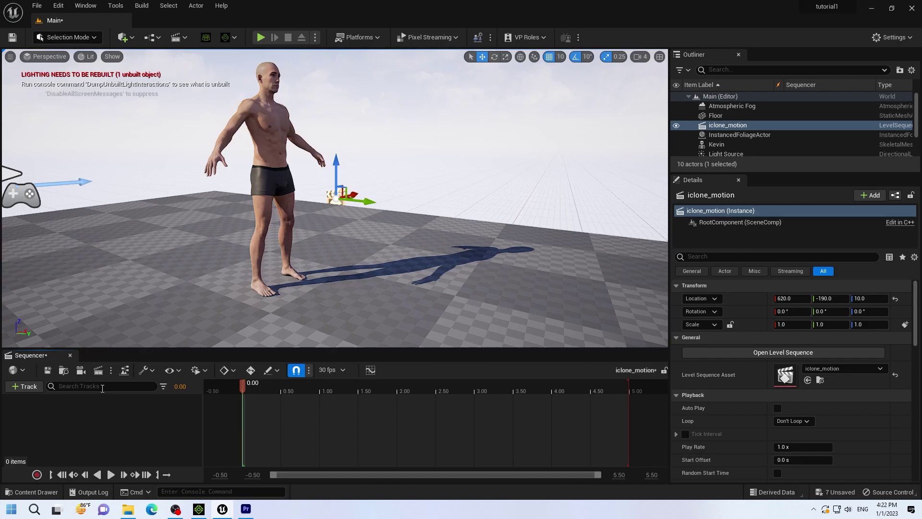
Stretch the sequence's playback end out to 30 seconds in Sequencer
{"action": "left_click", "coordinate": [343, 370]}
{"action": "mouse_move", "coordinate": [351, 321]}
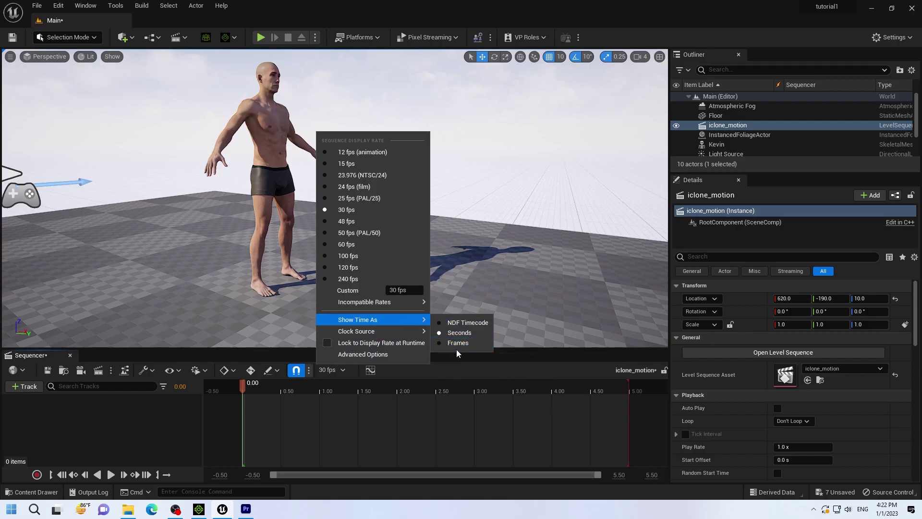
{"action": "left_click", "coordinate": [453, 333]}
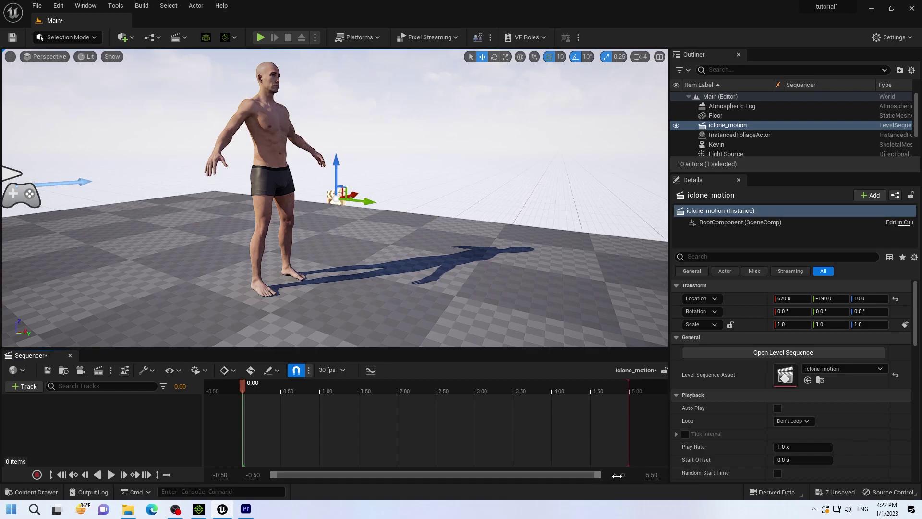
{"action": "left_click_drag", "start_coordinate": [617, 475], "coordinate": [624, 475]}
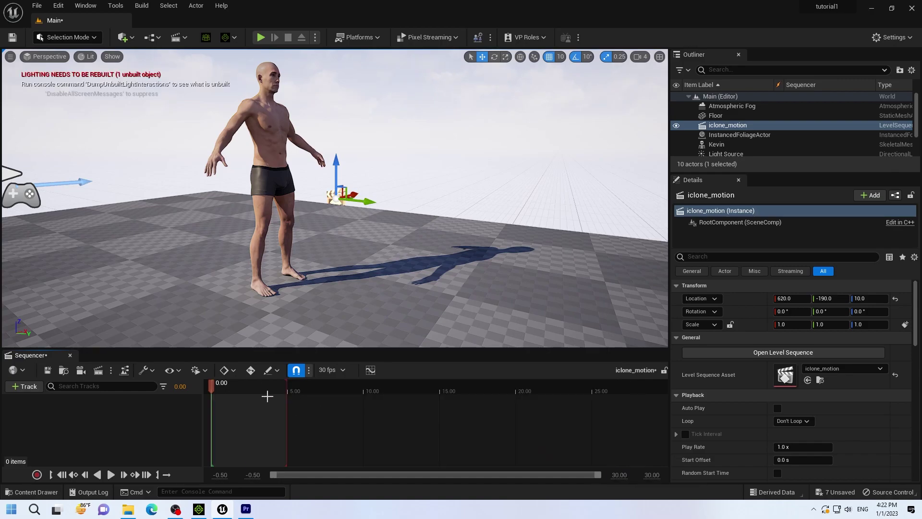
{"action": "left_click_drag", "start_coordinate": [287, 381], "coordinate": [658, 392]}
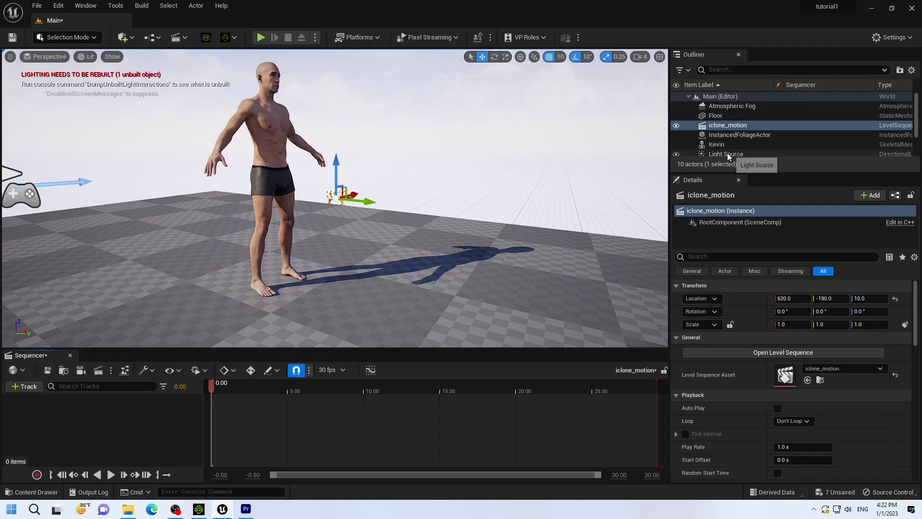
Add Kevin to the sequence and assign the walk animation to his track
{"action": "left_click", "coordinate": [716, 145]}
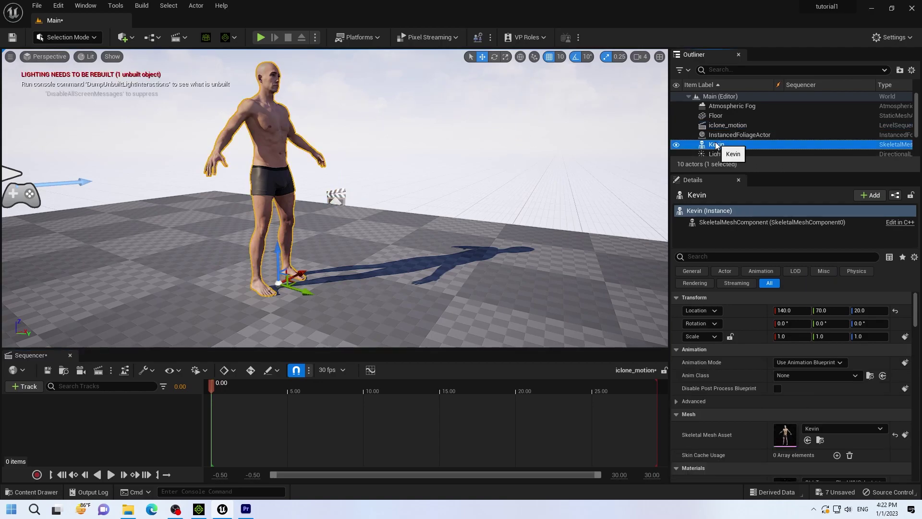
{"action": "left_click_drag", "start_coordinate": [716, 145], "coordinate": [64, 408]}
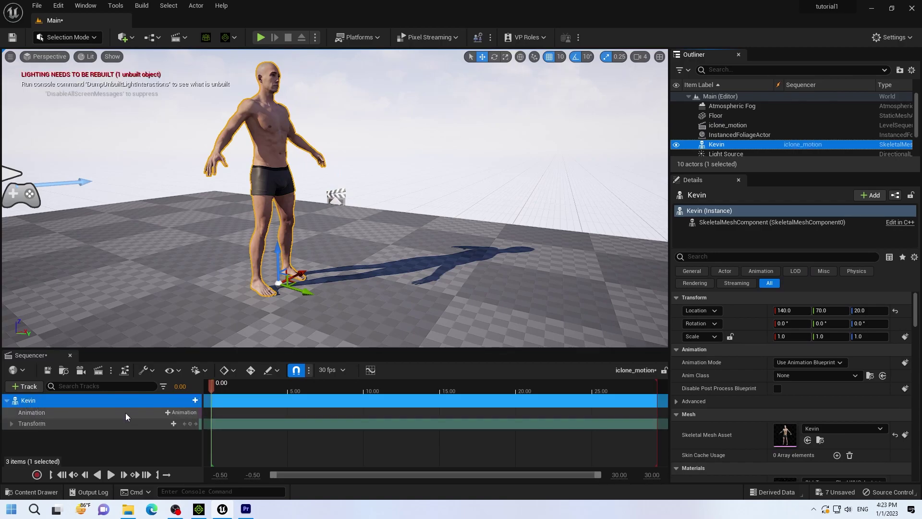
{"action": "left_click", "coordinate": [183, 413]}
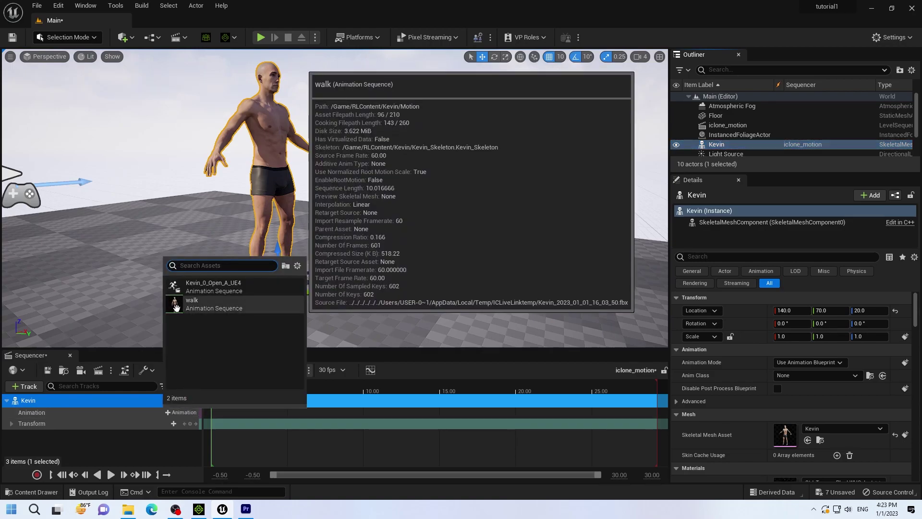
{"action": "left_click", "coordinate": [175, 303]}
{"action": "left_click", "coordinate": [181, 308]}
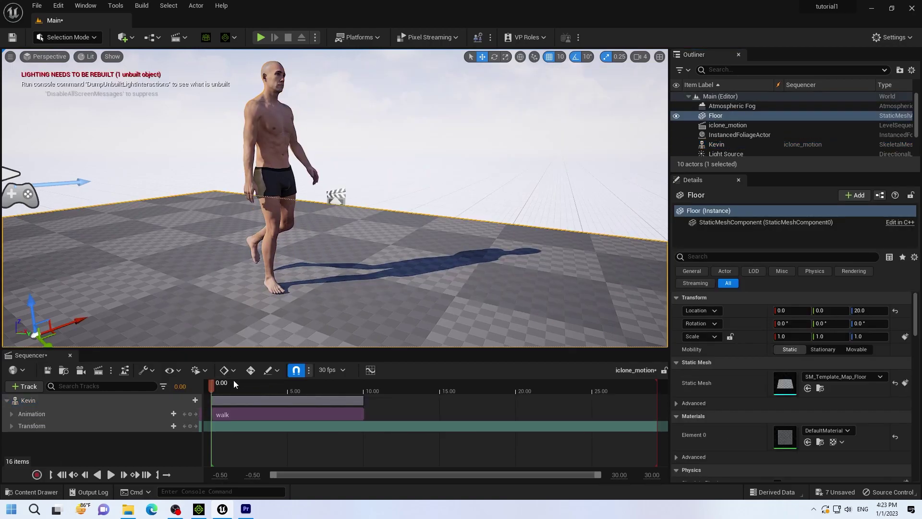
Play the walk preview, stop it, and rewind the playhead to the start
{"action": "left_click", "coordinate": [111, 474]}
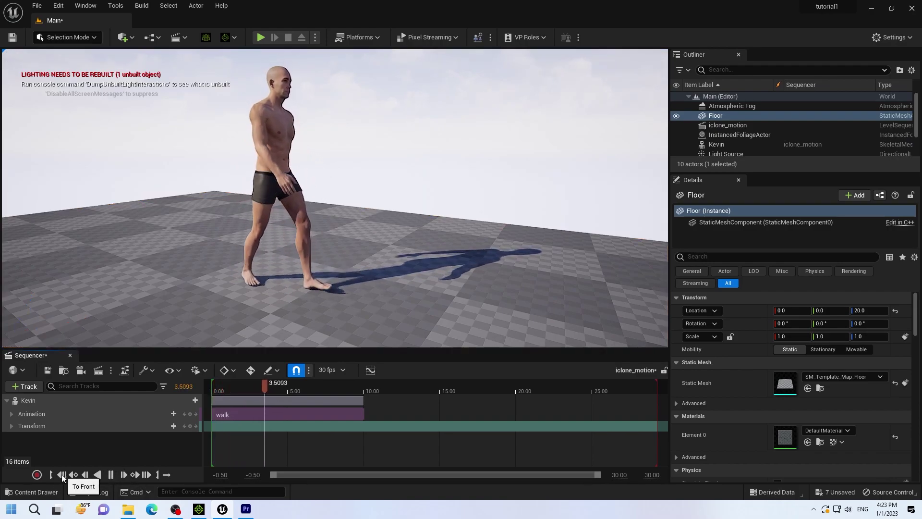
{"action": "key", "text": "space"}
{"action": "left_click", "coordinate": [62, 474]}
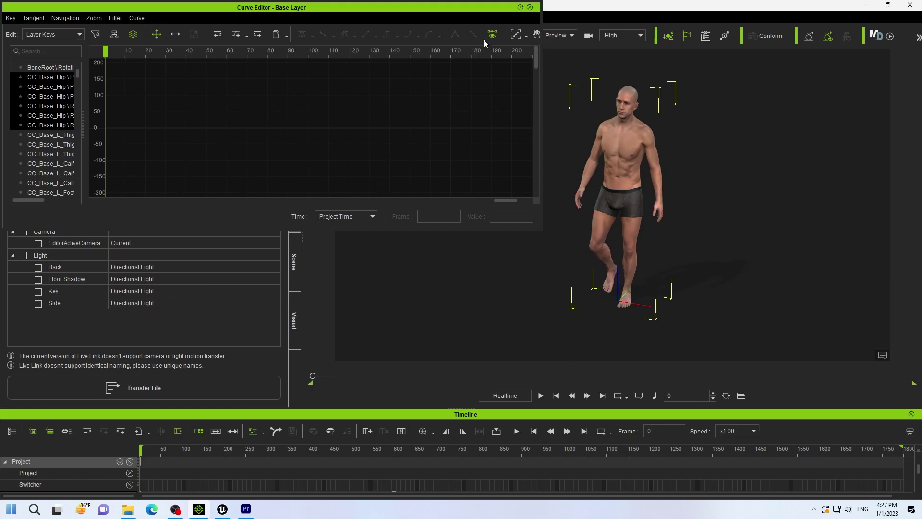
Close the curve editor and remove Kevin's existing object animation
{"action": "left_click", "coordinate": [530, 7]}
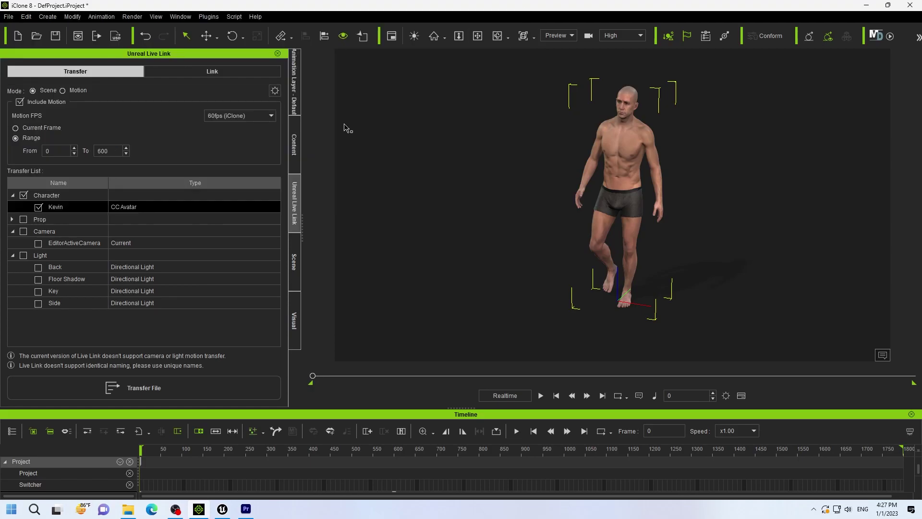
{"action": "left_click", "coordinate": [294, 144]}
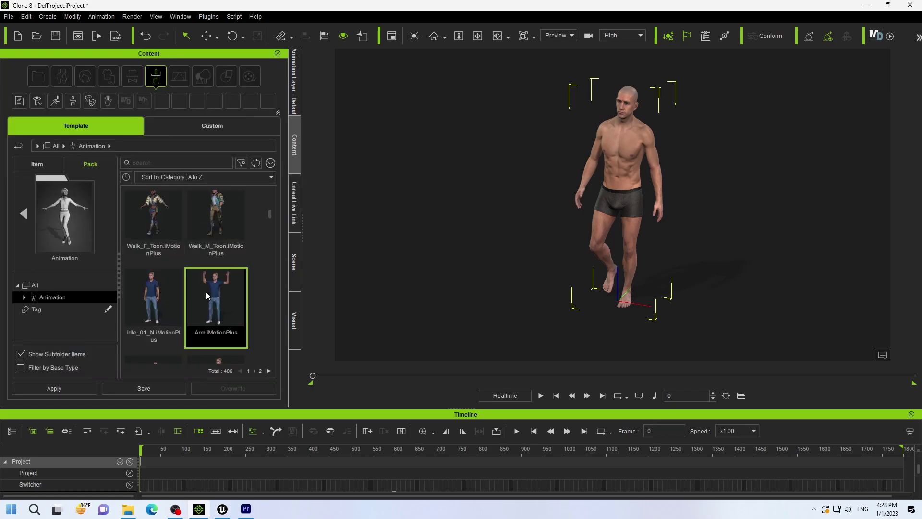
{"action": "right_click", "coordinate": [628, 157]}
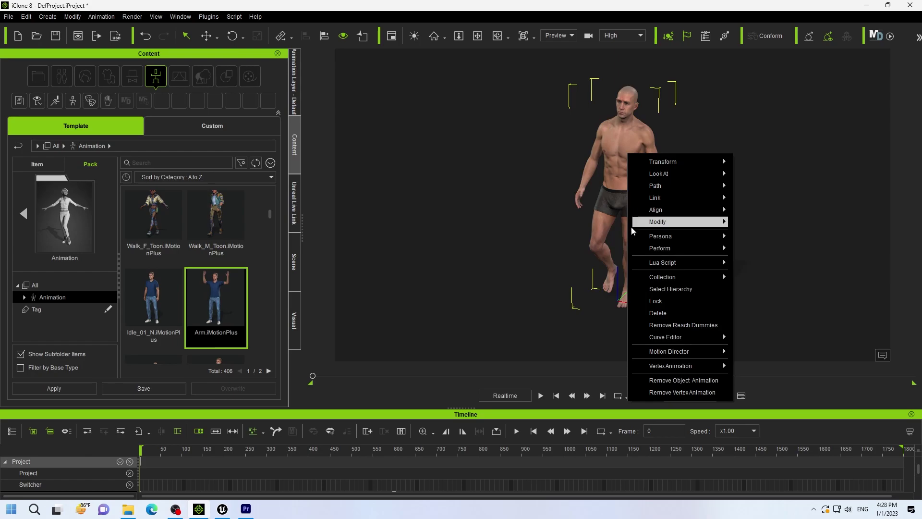
{"action": "left_click", "coordinate": [661, 380]}
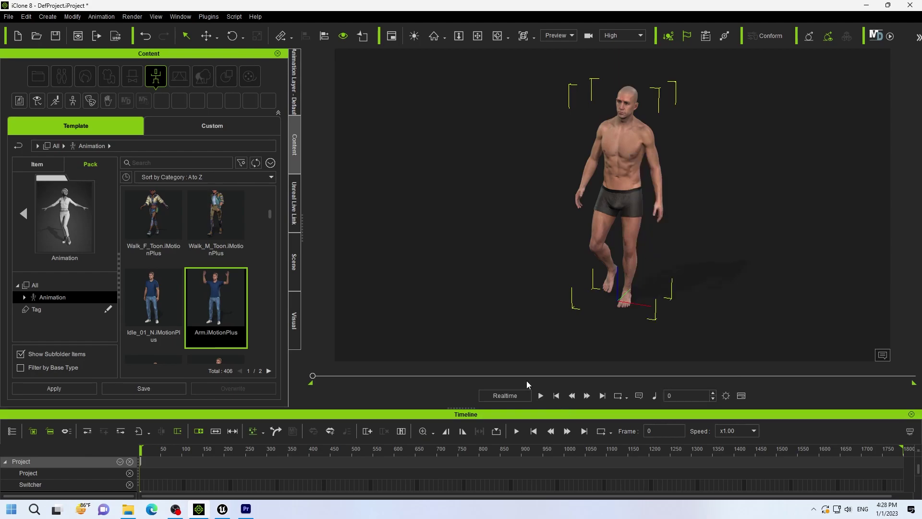
Apply the Arm motion to Kevin, preview it, and reopen the Unreal Live Link transfer settings
{"action": "double_click", "coordinate": [216, 289]}
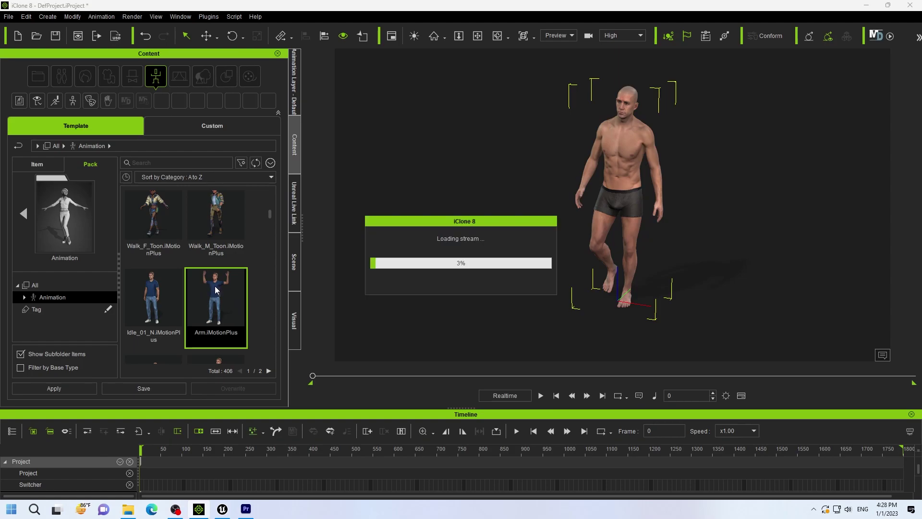
{"action": "left_click", "coordinate": [541, 396]}
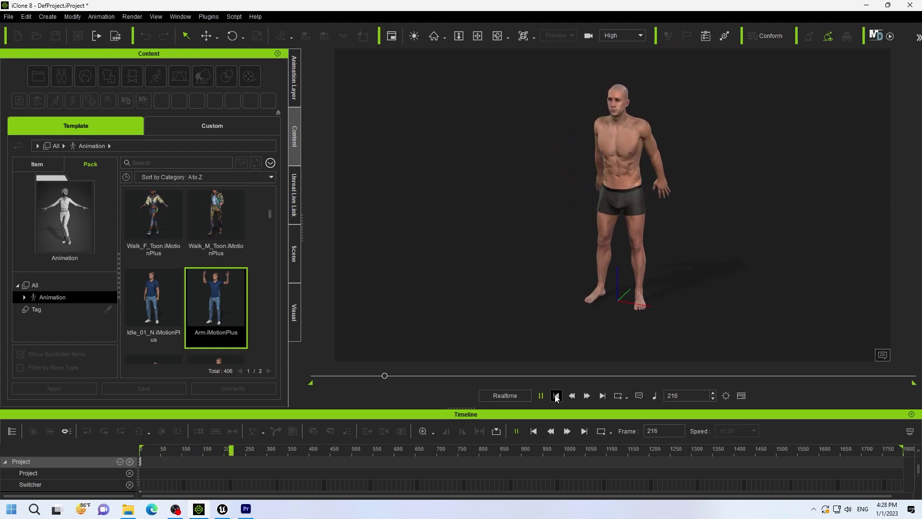
{"action": "left_click", "coordinate": [557, 396]}
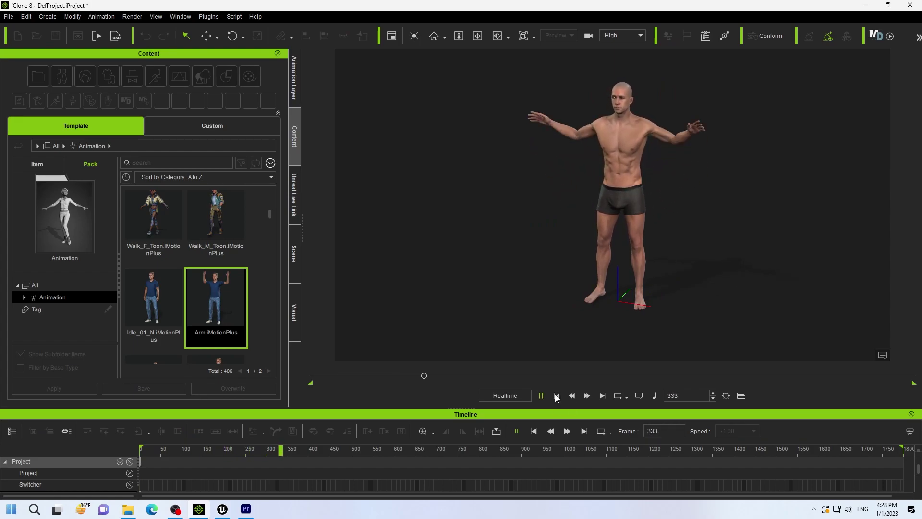
{"action": "left_click", "coordinate": [295, 194]}
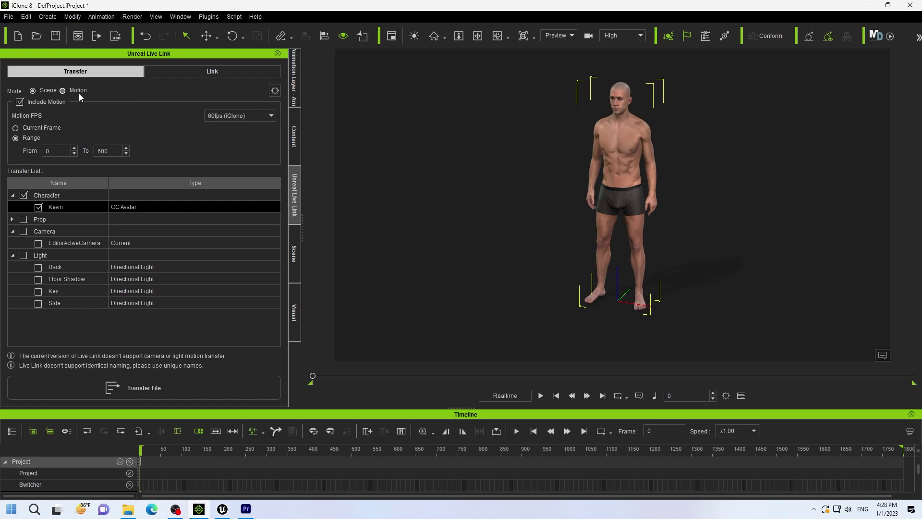
Set the transfer mode to Motion and dock the Timeline beside the Live Link settings
{"action": "left_click", "coordinate": [63, 90]}
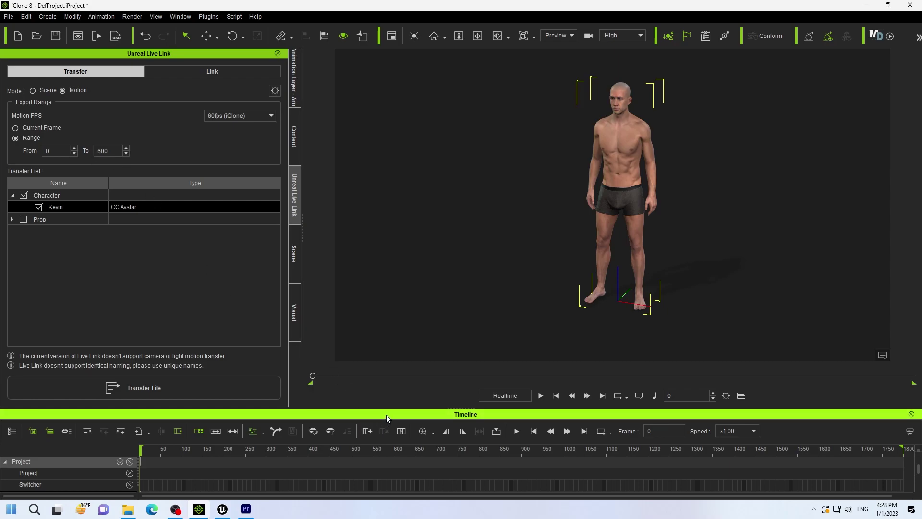
{"action": "left_click_drag", "start_coordinate": [386, 414], "coordinate": [403, 367]}
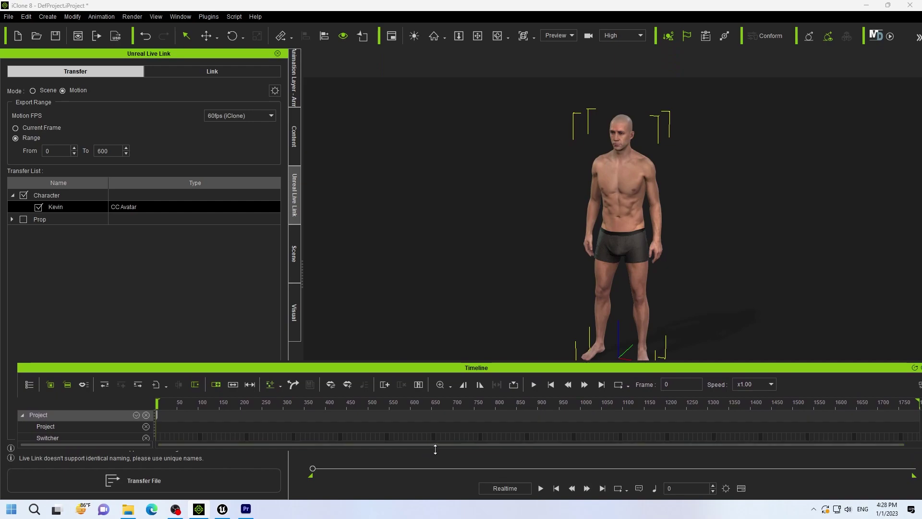
{"action": "left_click_drag", "start_coordinate": [435, 450], "coordinate": [433, 482]}
{"action": "left_click_drag", "start_coordinate": [430, 373], "coordinate": [417, 406]}
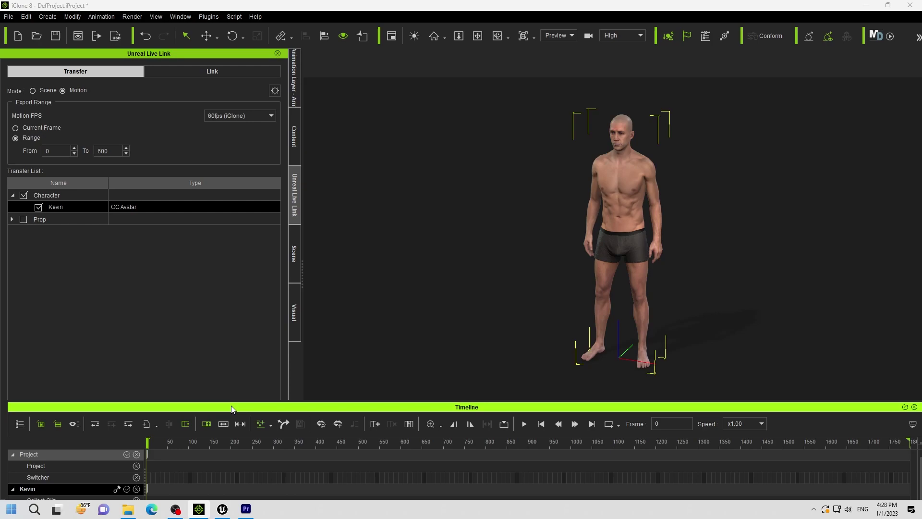
{"action": "left_click_drag", "start_coordinate": [231, 405], "coordinate": [433, 405]}
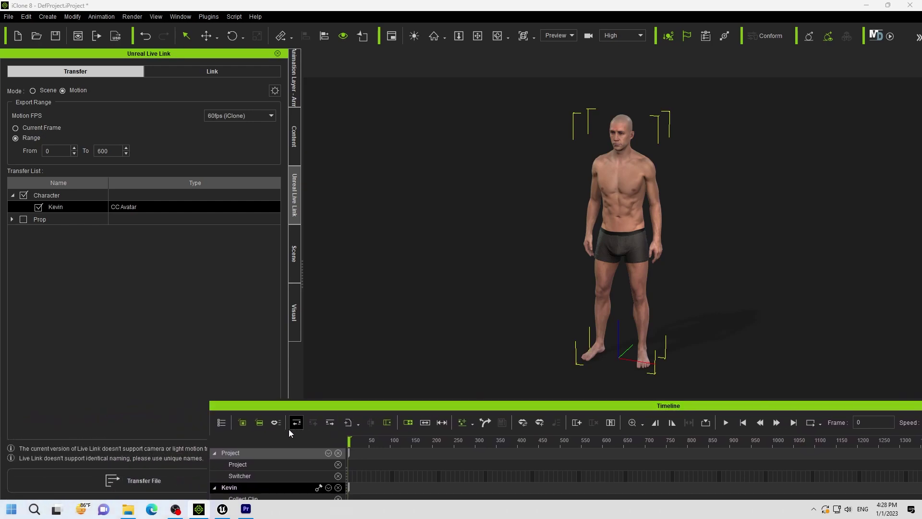
Transfer Kevin's motion for frames 0–600 to Unreal and return to the Unreal editor
{"action": "left_click", "coordinate": [145, 476]}
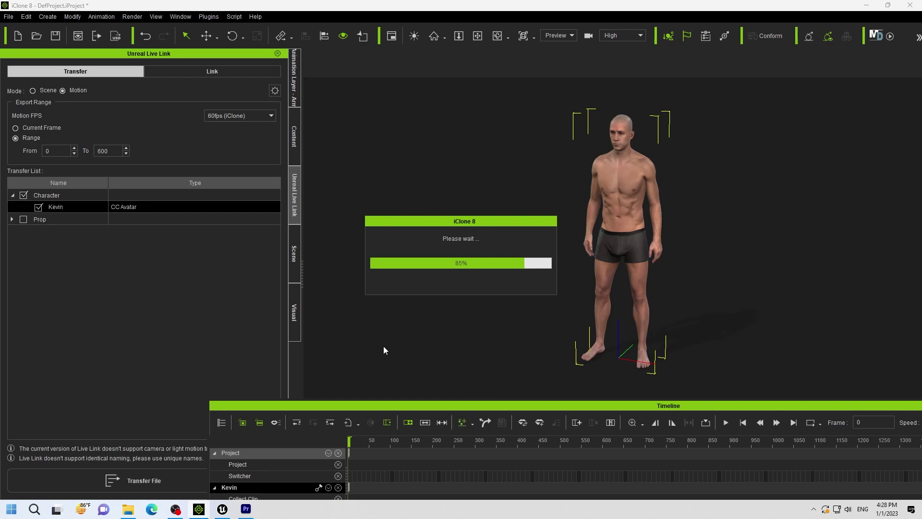
{"action": "left_click", "coordinate": [222, 509]}
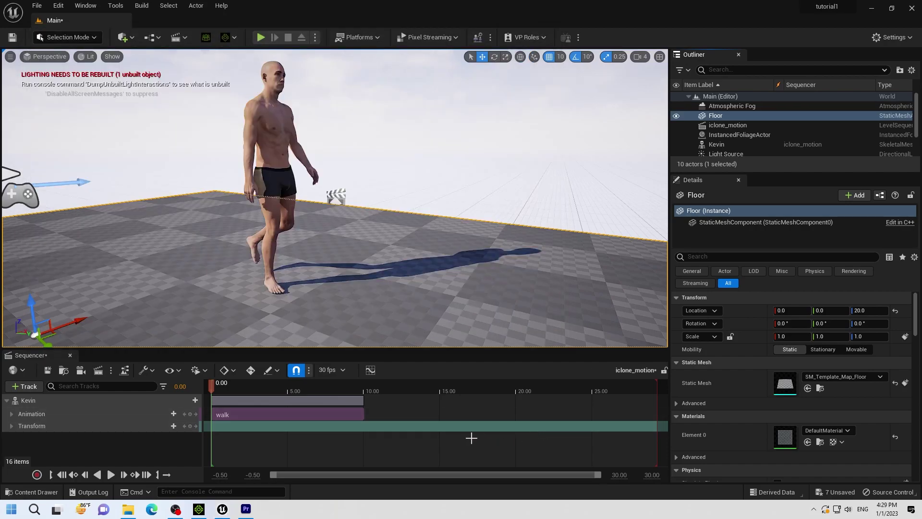
Rename the new Kevin_2023 animation in RLContent/Kevin/Motion to 'arms'
{"action": "left_click", "coordinate": [33, 493]}
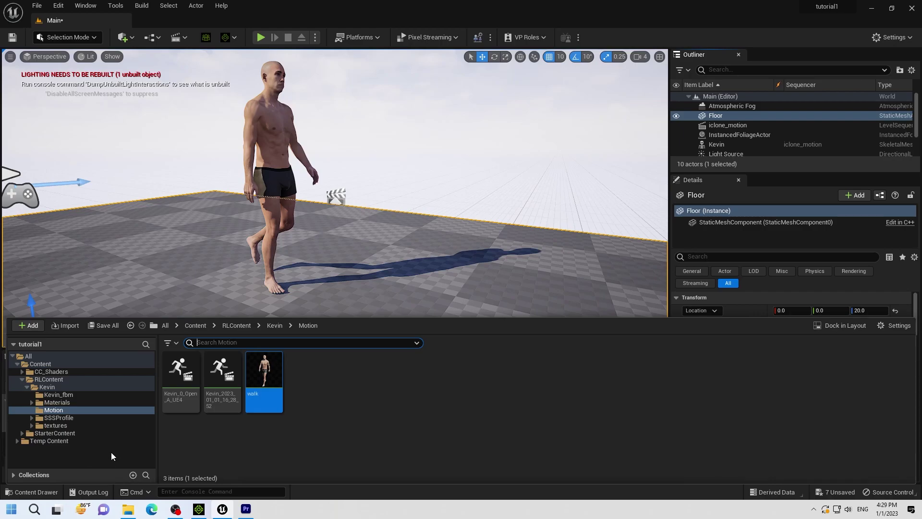
{"action": "left_click", "coordinate": [223, 395]}
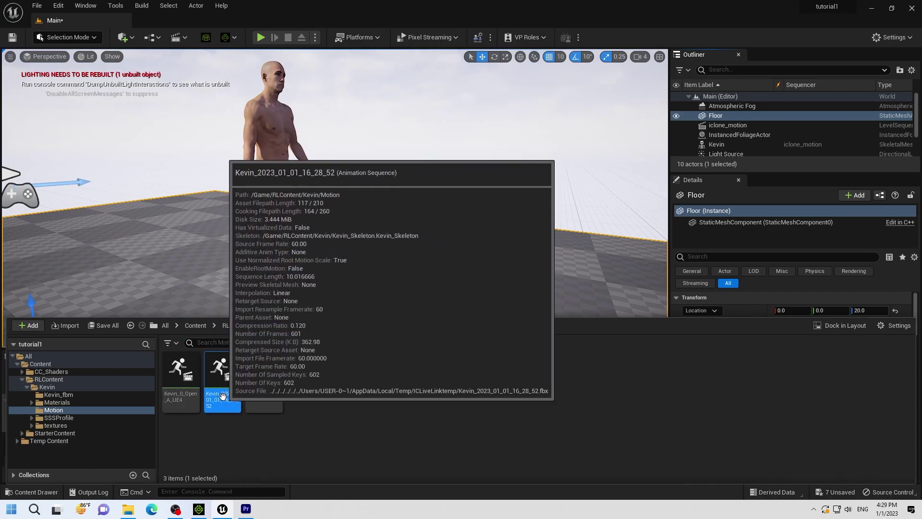
{"action": "left_click", "coordinate": [223, 395]}
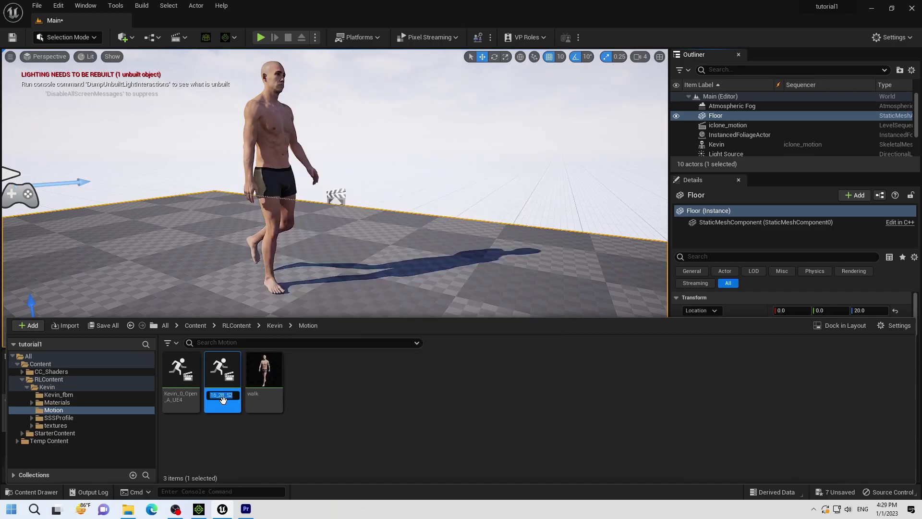
{"action": "type", "text": "arms"}
{"action": "key", "text": "Return"}
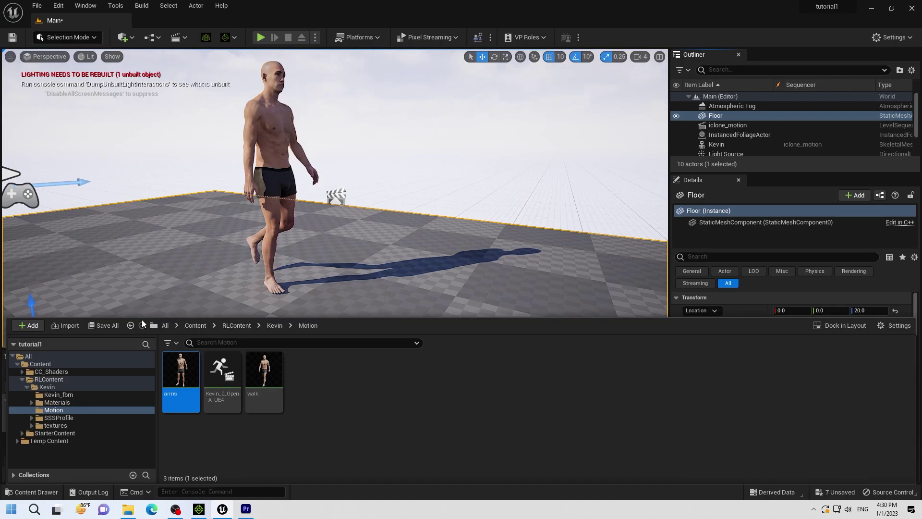
Add the arms animation to Kevin's Animation track at 10.00 s, right after walk
{"action": "left_click", "coordinate": [126, 310]}
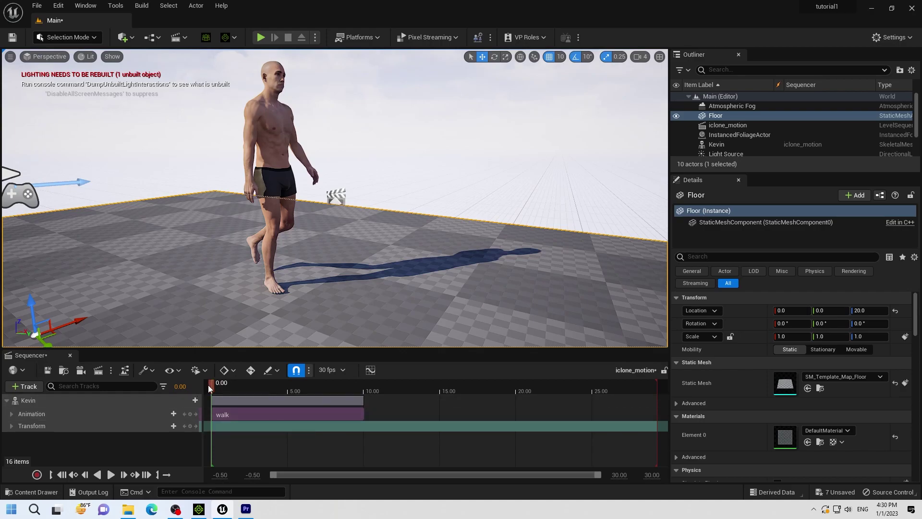
{"action": "left_click_drag", "start_coordinate": [211, 385], "coordinate": [365, 390]}
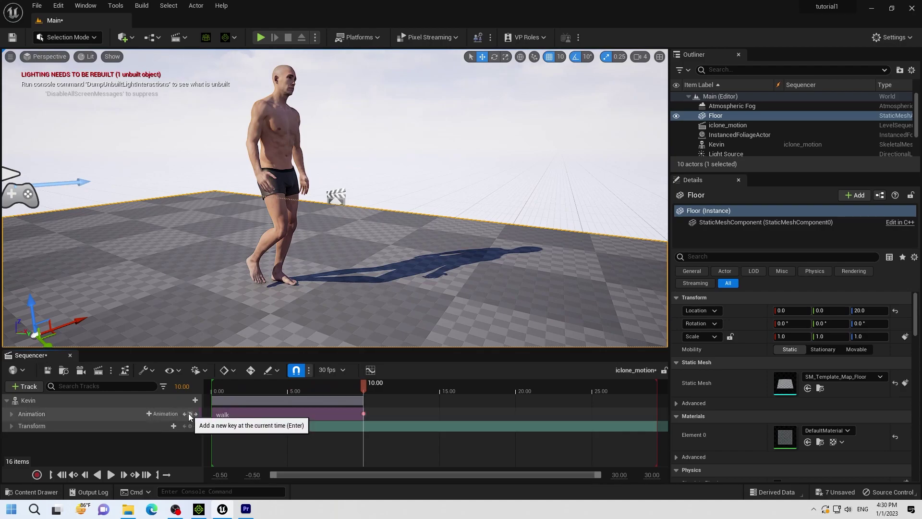
{"action": "left_click", "coordinate": [168, 414]}
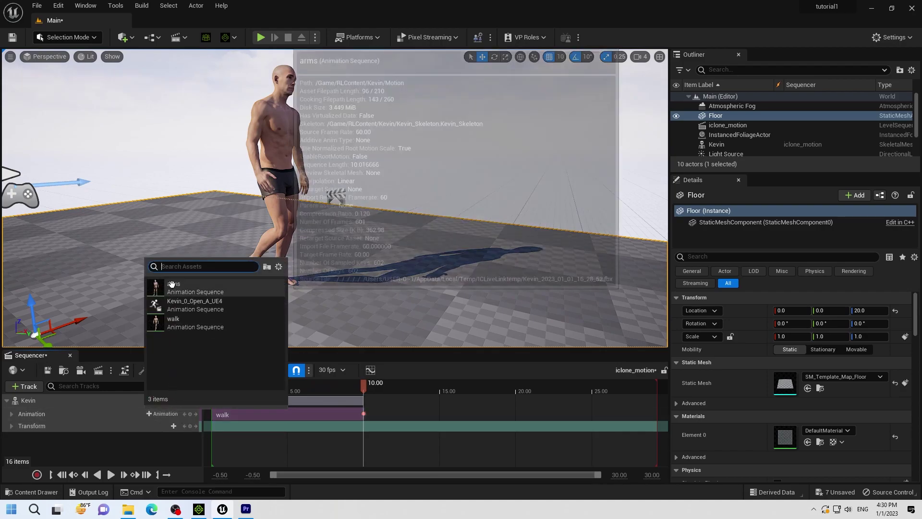
{"action": "left_click", "coordinate": [173, 287]}
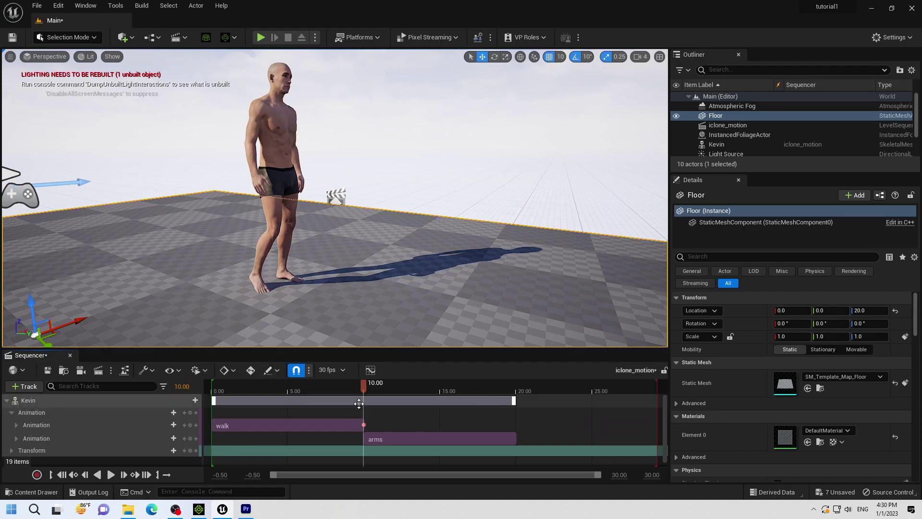
Preview the walk-then-arms sequence from the beginning
{"action": "left_click_drag", "start_coordinate": [365, 387], "coordinate": [501, 389]}
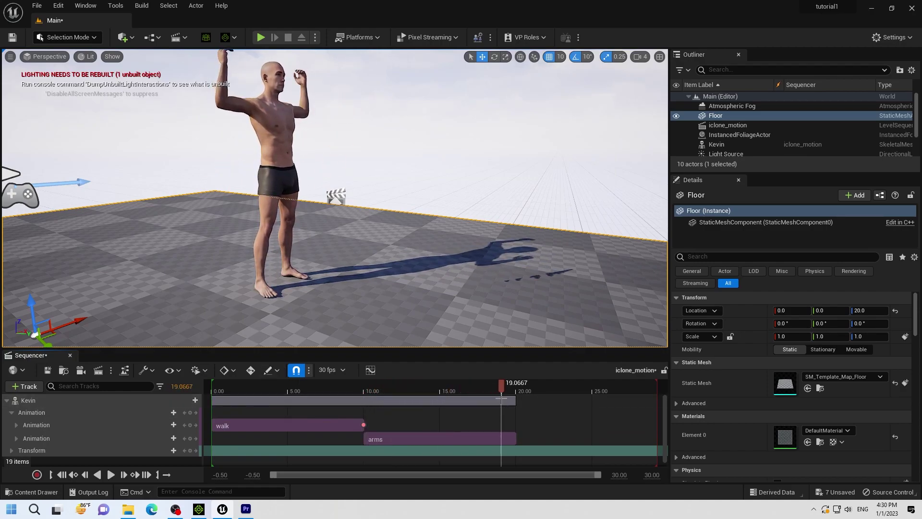
{"action": "left_click", "coordinate": [61, 475]}
{"action": "left_click", "coordinate": [110, 475]}
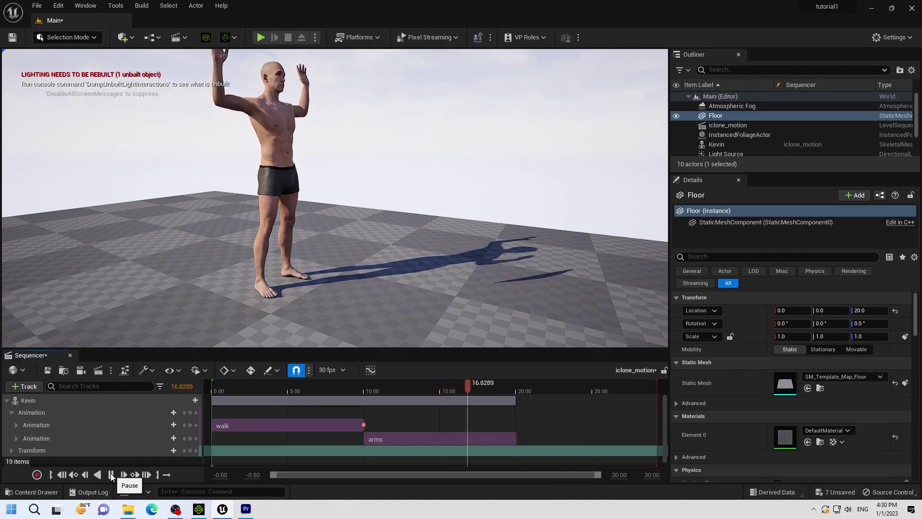
{"action": "left_click", "coordinate": [111, 475]}
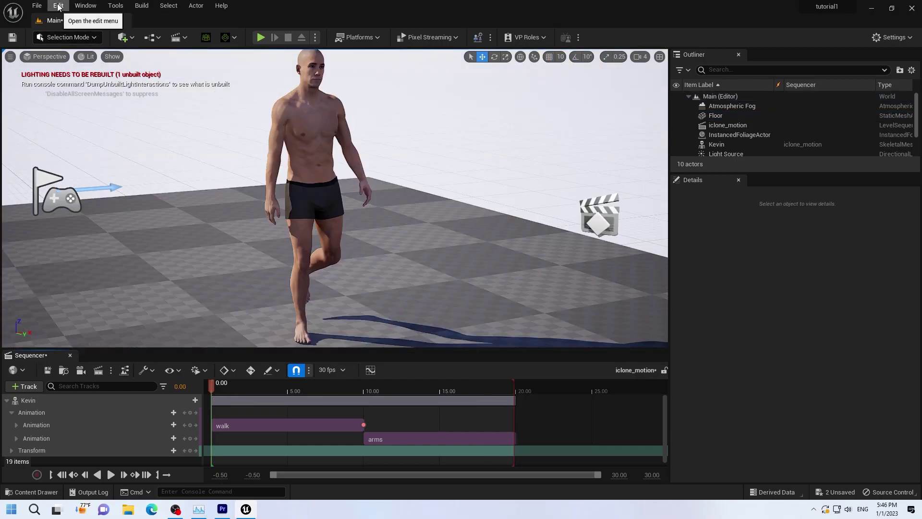
{"action": "left_click", "coordinate": [58, 5]}
{"action": "left_click", "coordinate": [80, 154]}
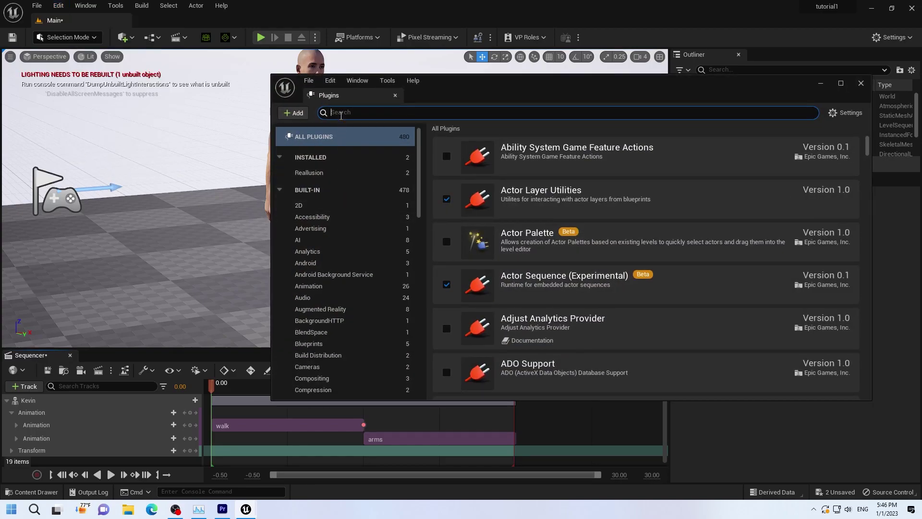
{"action": "type", "text": "movie"}
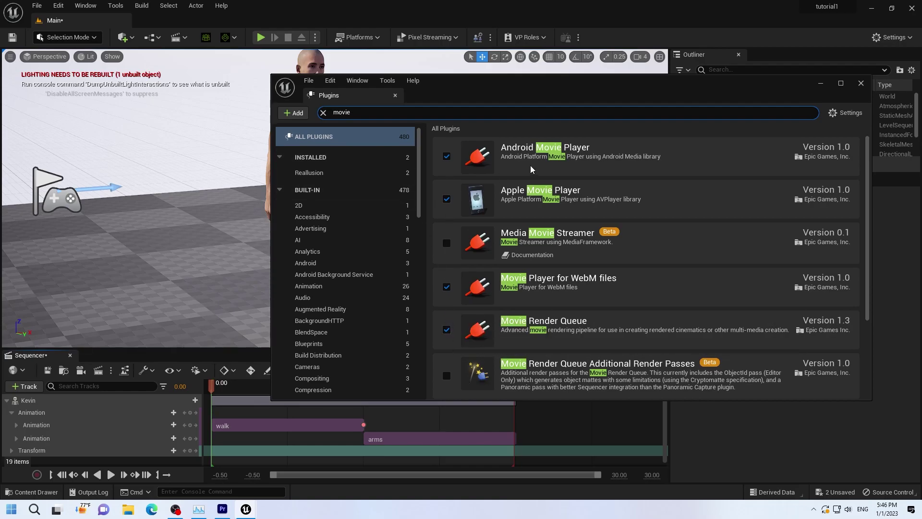
{"action": "left_click", "coordinate": [861, 83]}
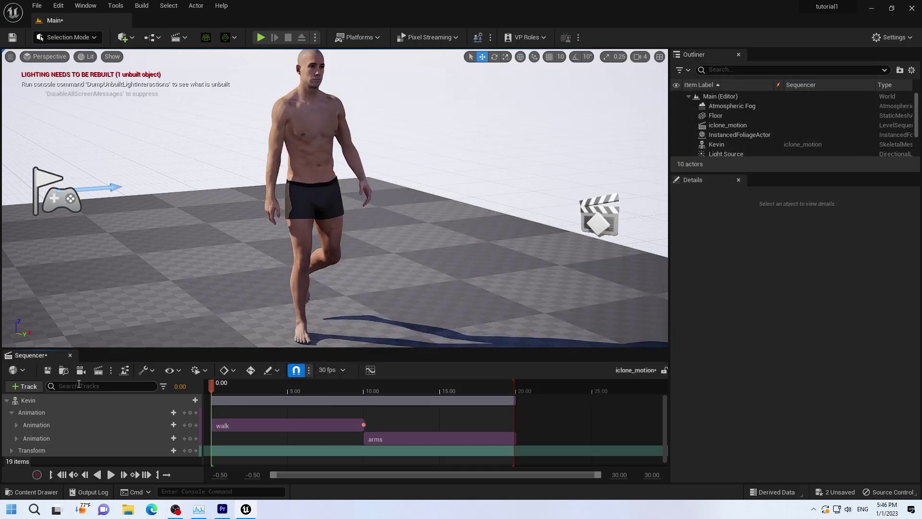
Add a cine camera with 16:9 DSLR filmback and a 50mm Prime f/1.8 lens
{"action": "left_click", "coordinate": [80, 371]}
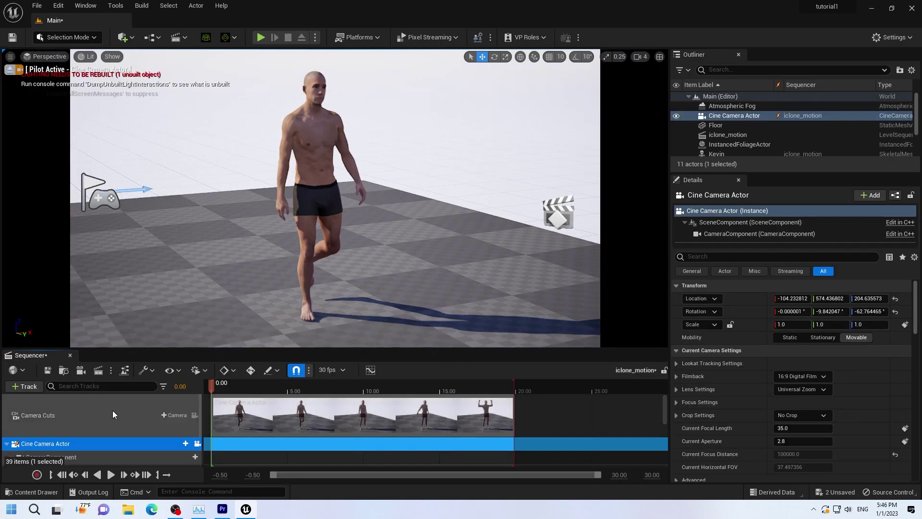
{"action": "scroll", "coordinate": [107, 441], "scroll_direction": "down", "scroll_amount": 1}
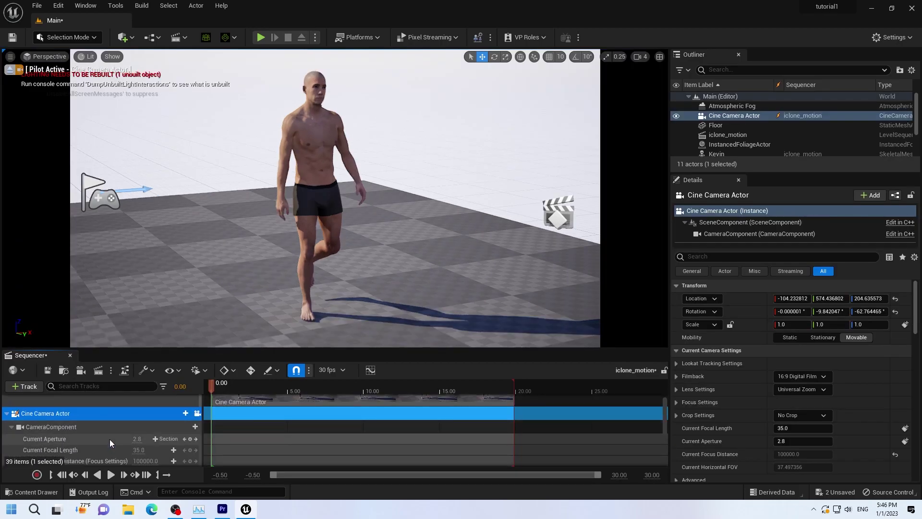
{"action": "left_click", "coordinate": [62, 424]}
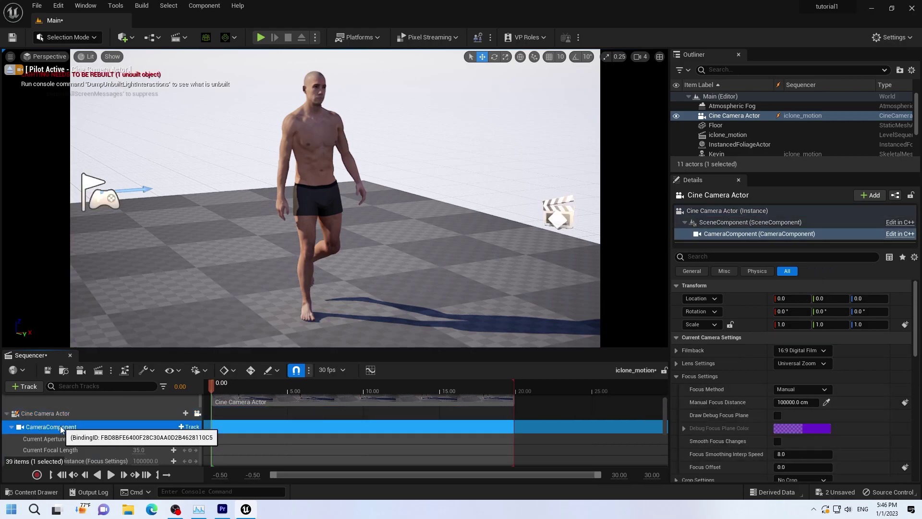
{"action": "left_click", "coordinate": [825, 351]}
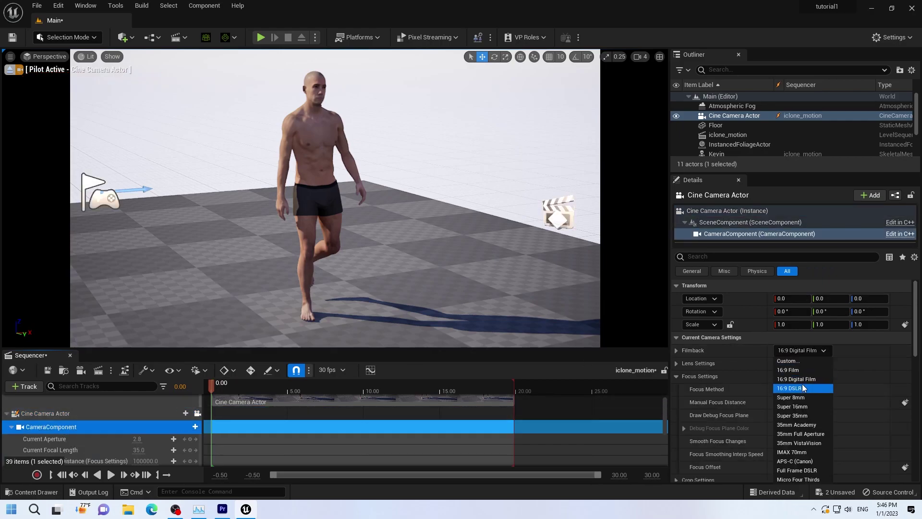
{"action": "left_click", "coordinate": [801, 389]}
{"action": "left_click", "coordinate": [809, 363]}
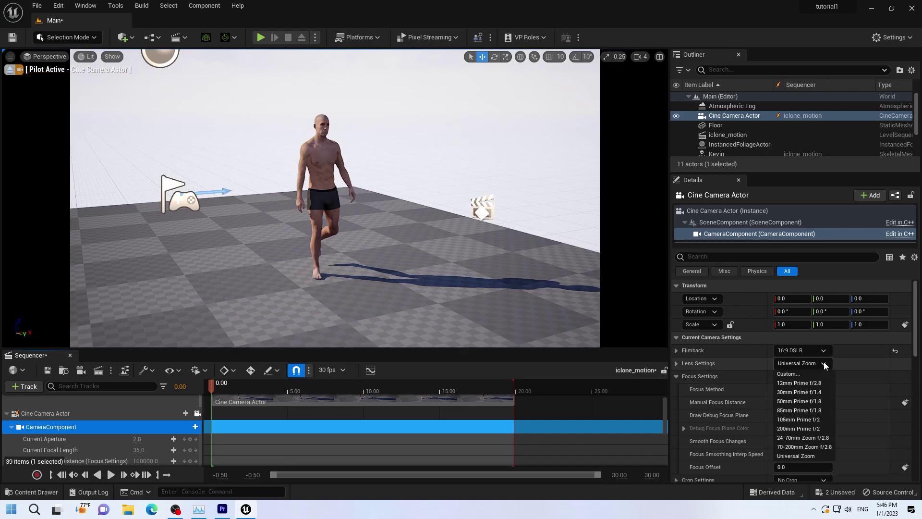
{"action": "left_click", "coordinate": [809, 401]}
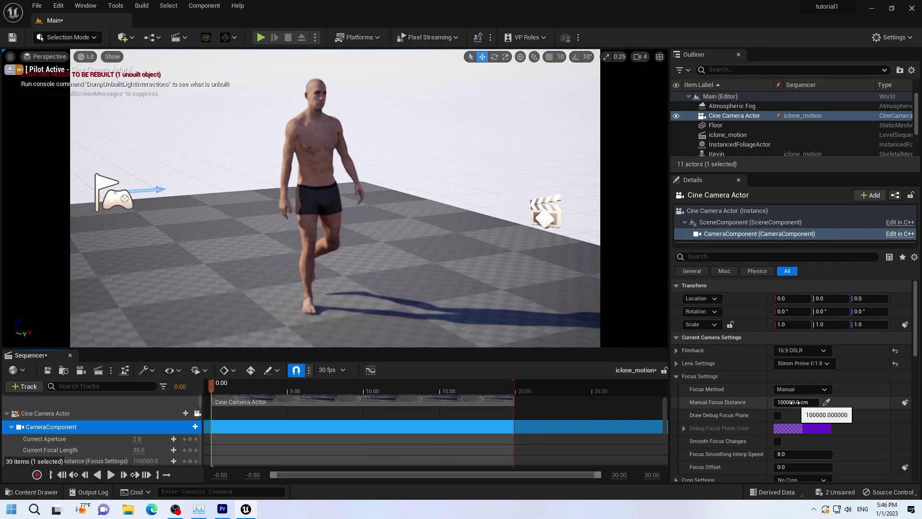
Pull the camera's manual focus distance in to Kevin using the focus plane
{"action": "left_click", "coordinate": [777, 416]}
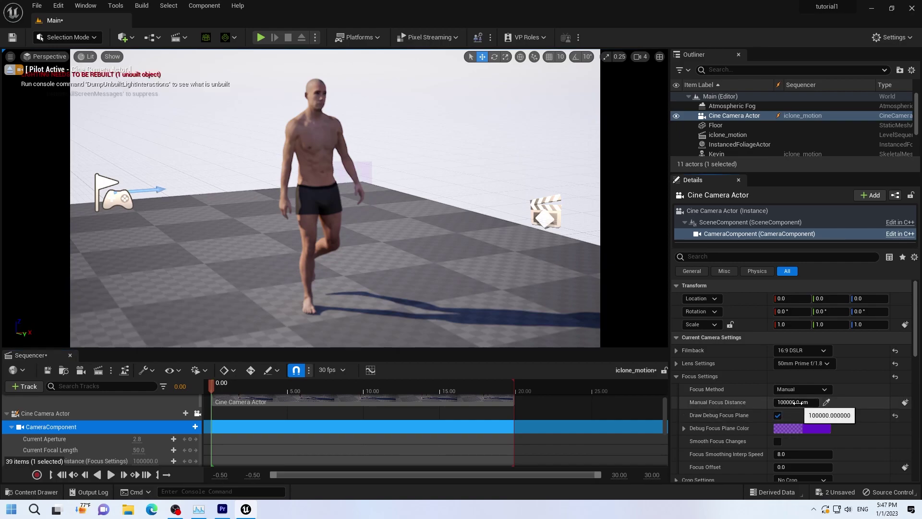
{"action": "left_click_drag", "start_coordinate": [798, 402], "coordinate": [760, 402]}
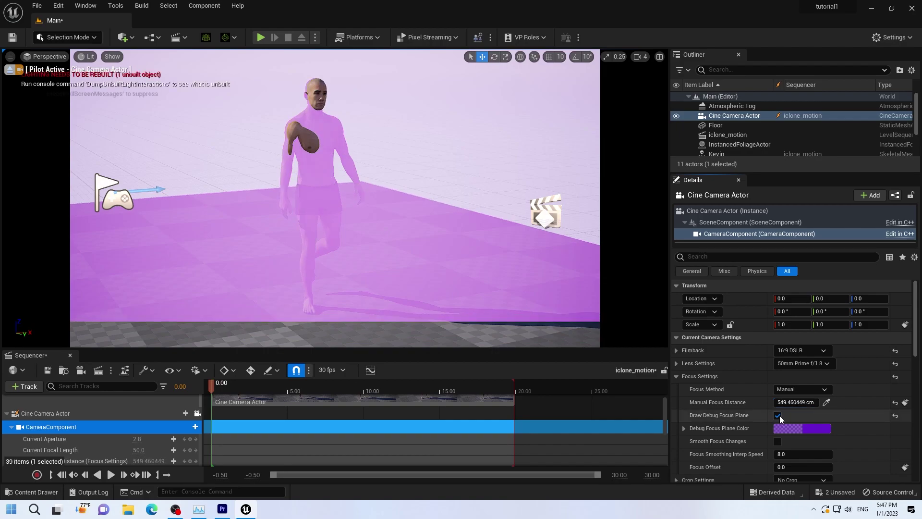
{"action": "left_click", "coordinate": [778, 416]}
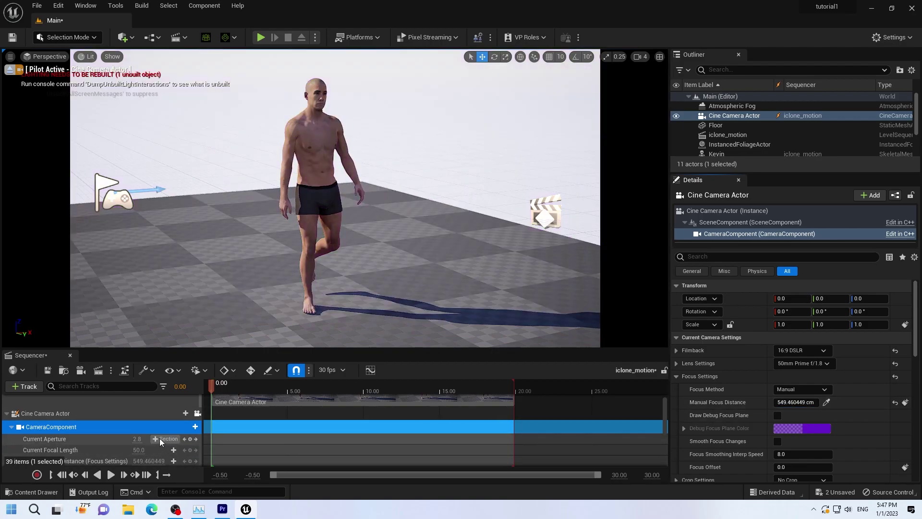
{"action": "scroll", "coordinate": [158, 437], "scroll_direction": "down", "scroll_amount": 2}
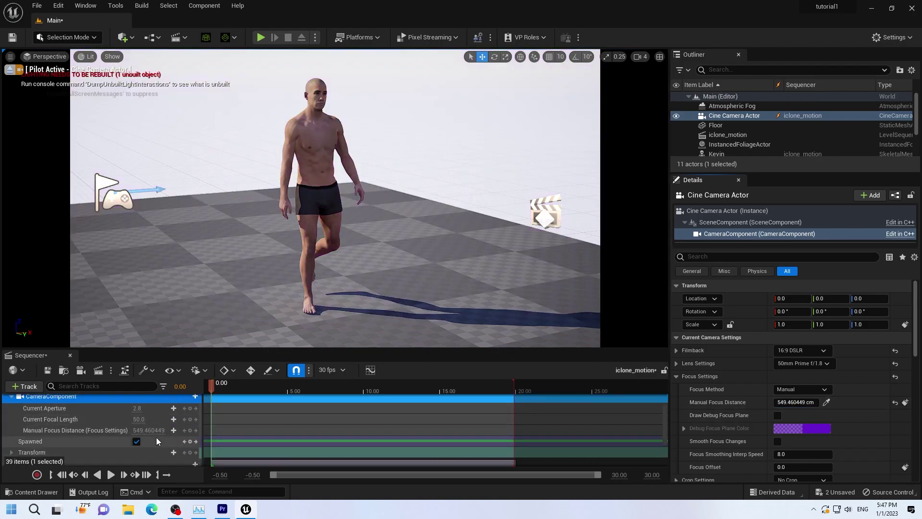
Key the camera transform and manual focus distance at frame 0, then add a Camera Cuts camera
{"action": "left_click", "coordinate": [192, 454]}
{"action": "left_click", "coordinate": [188, 431]}
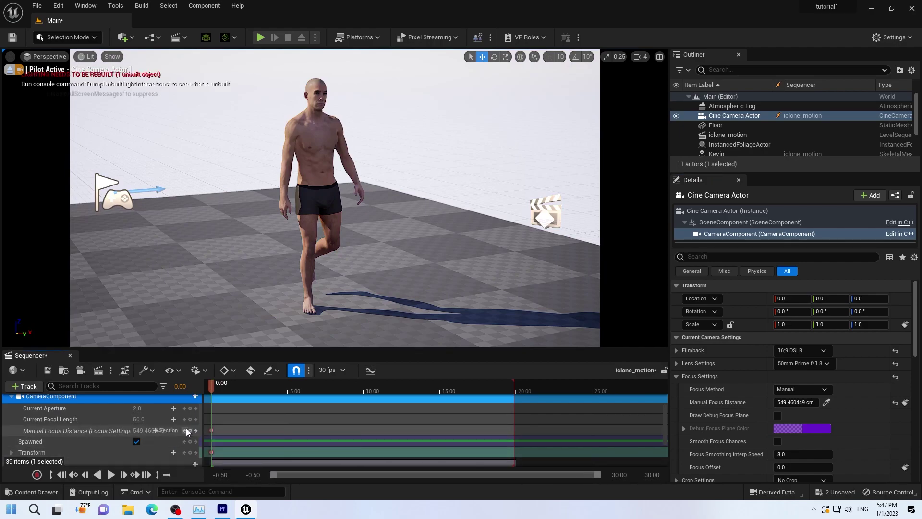
{"action": "scroll", "coordinate": [175, 425], "scroll_direction": "up", "scroll_amount": 2}
{"action": "scroll", "coordinate": [175, 425], "scroll_direction": "up", "scroll_amount": 1}
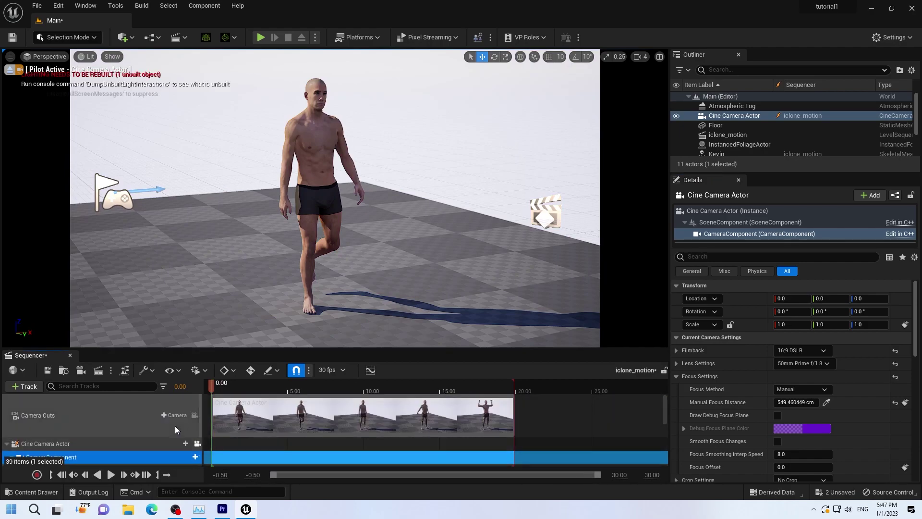
{"action": "left_click", "coordinate": [176, 415]}
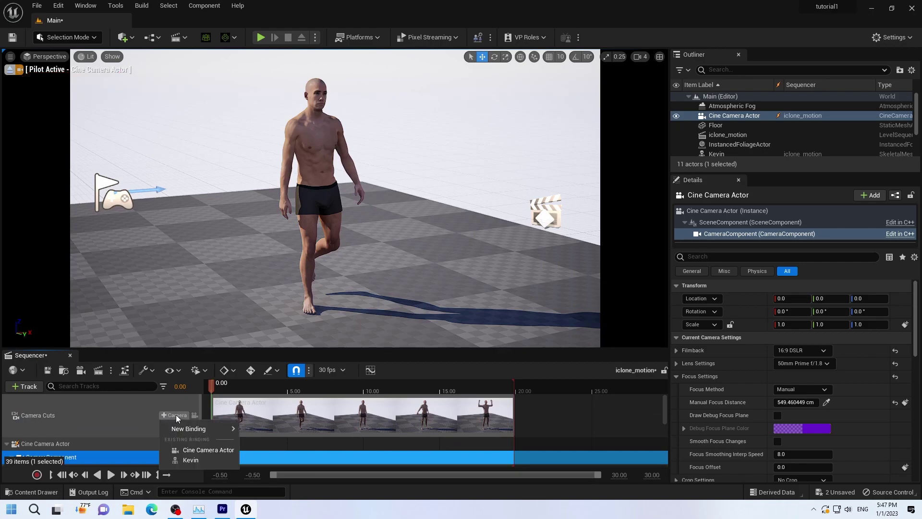
Bind the Cine Camera Actor to Camera Cuts, lock the viewport to it, and preview the shot
{"action": "left_click", "coordinate": [202, 451]}
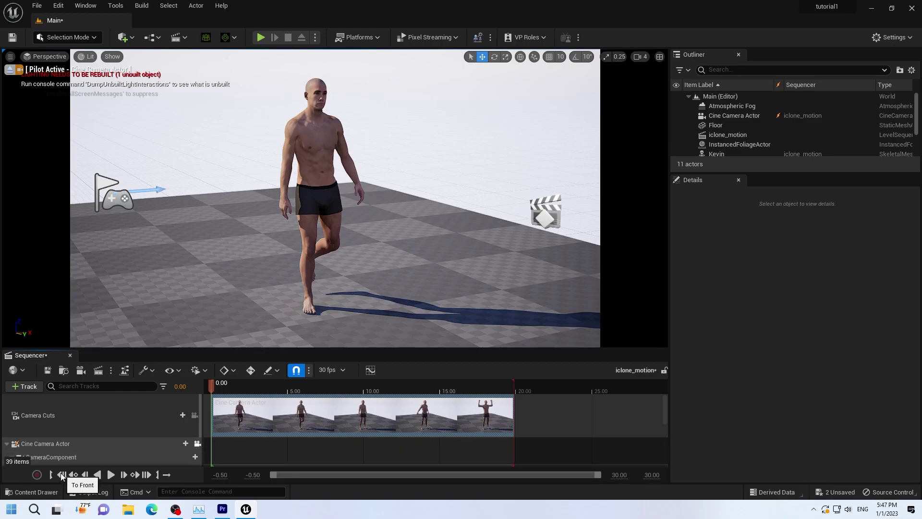
{"action": "left_click", "coordinate": [195, 415]}
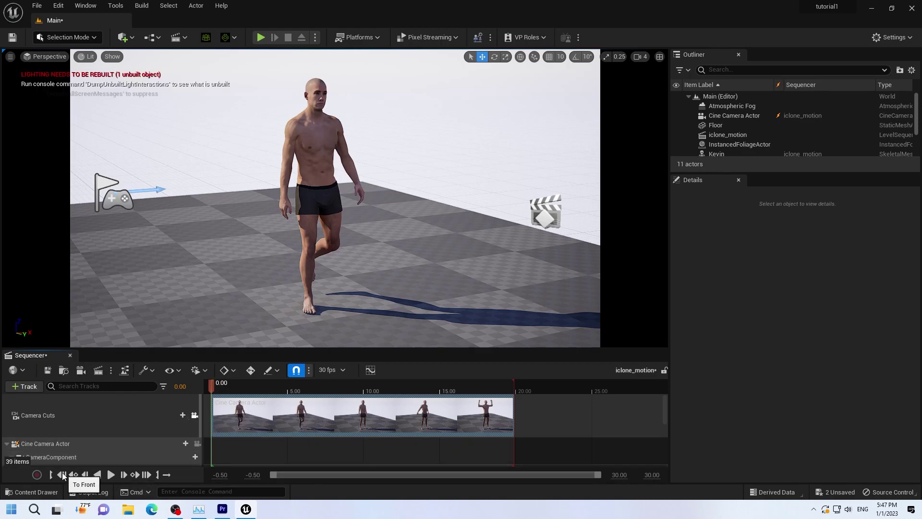
{"action": "left_click", "coordinate": [111, 475]}
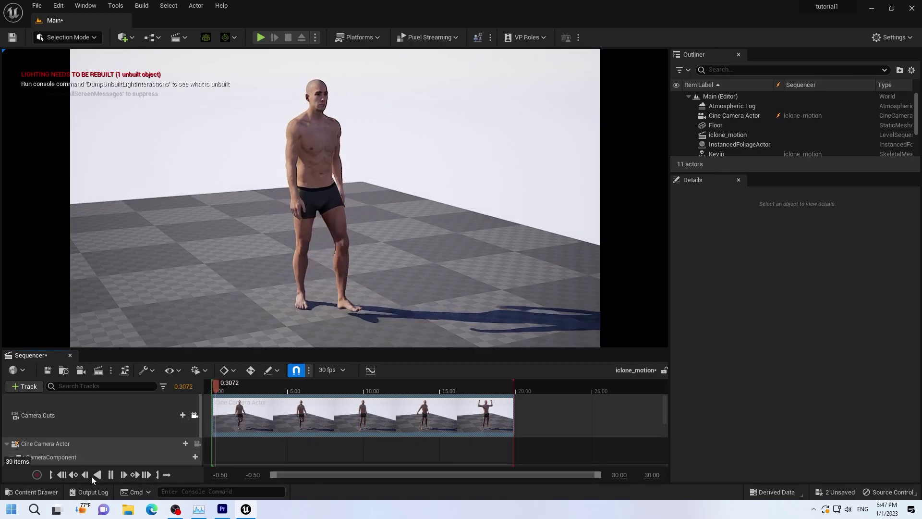
{"action": "left_click", "coordinate": [62, 475]}
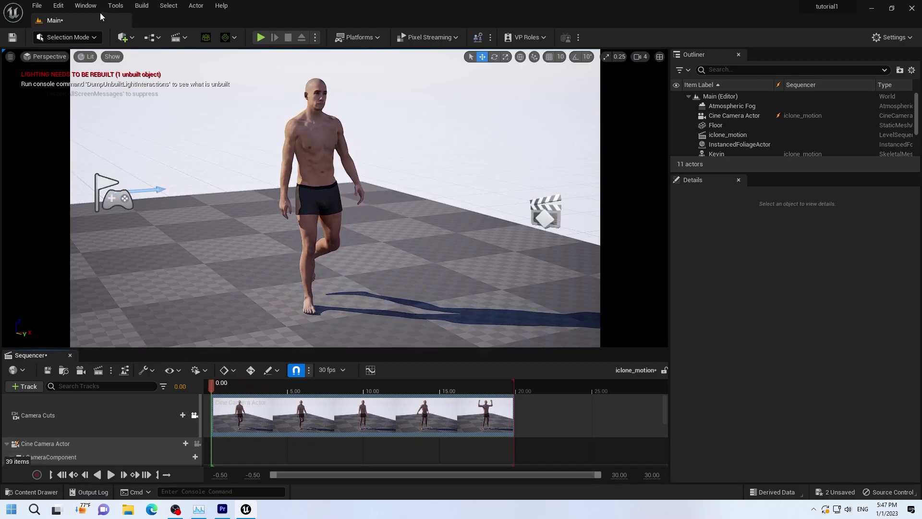
Open the Movie Render Queue from Window > Cinematics and save the iclone_motion sequence
{"action": "left_click", "coordinate": [87, 6]}
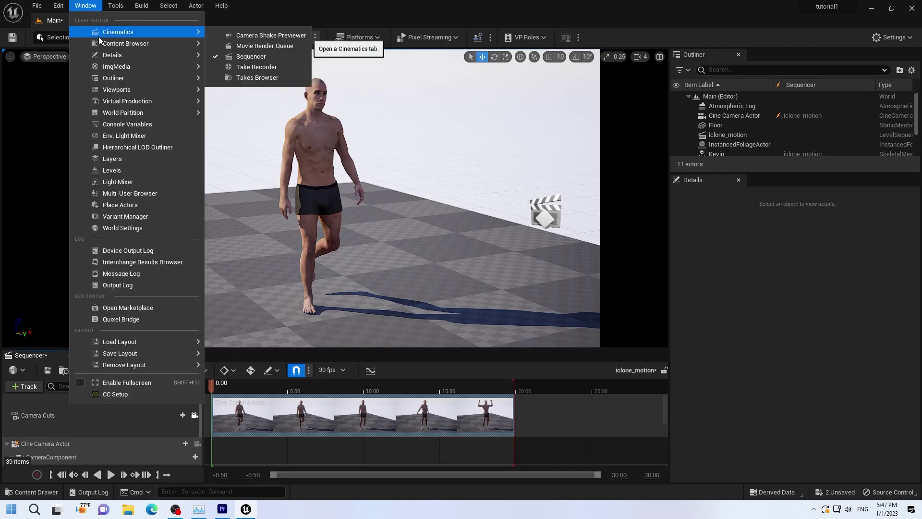
{"action": "mouse_move", "coordinate": [101, 44]}
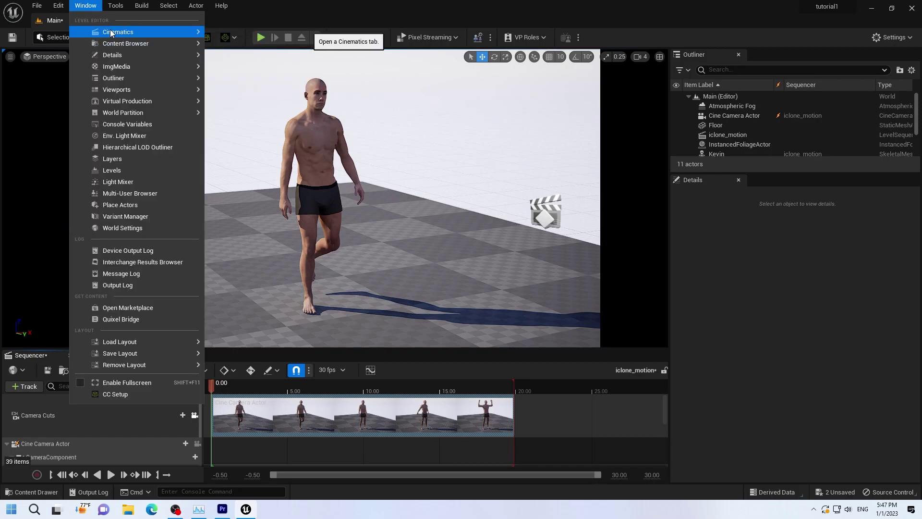
{"action": "left_click", "coordinate": [261, 46]}
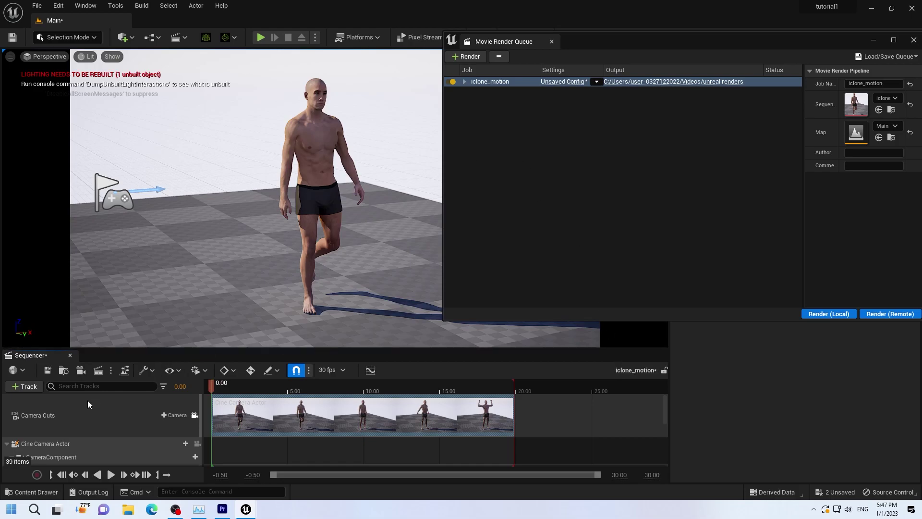
{"action": "left_click", "coordinate": [48, 369]}
Set the job's output directory to the unreal renders folder and accept the settings
{"action": "left_click", "coordinate": [560, 85]}
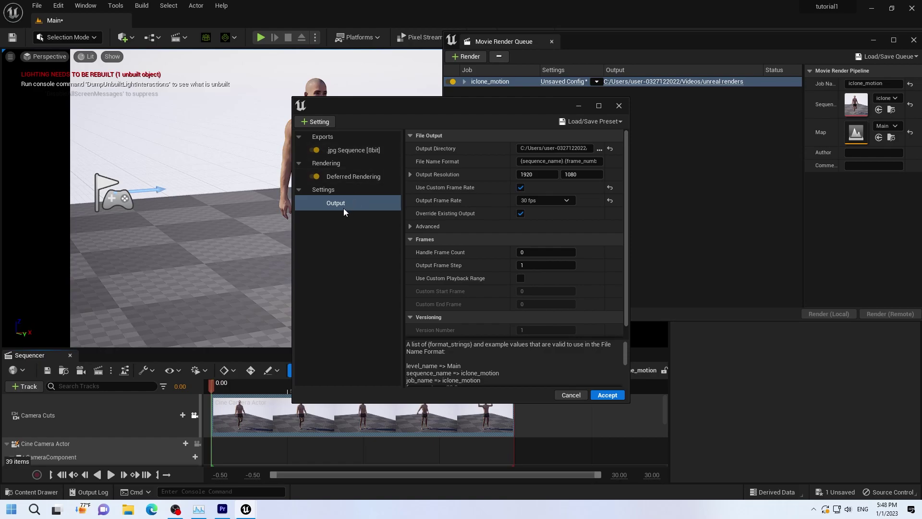
{"action": "left_click", "coordinate": [600, 149]}
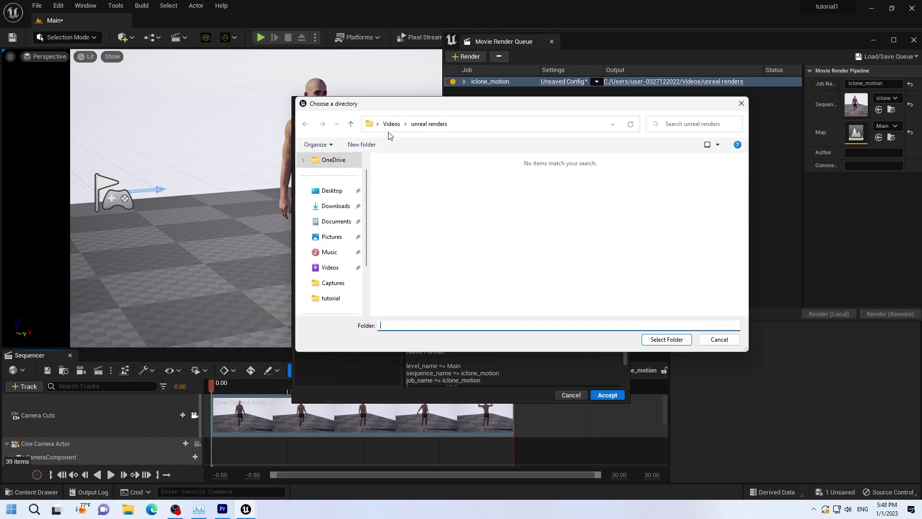
{"action": "left_click", "coordinate": [654, 339]}
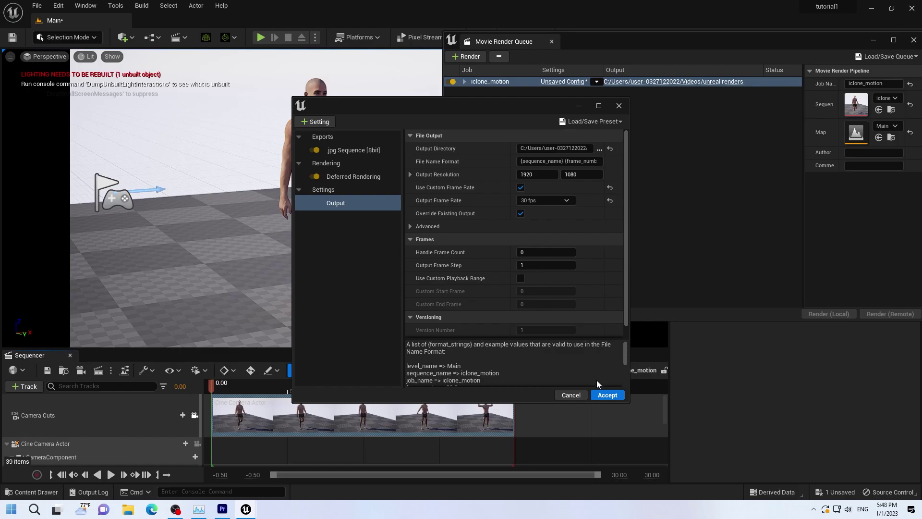
{"action": "left_click", "coordinate": [607, 395]}
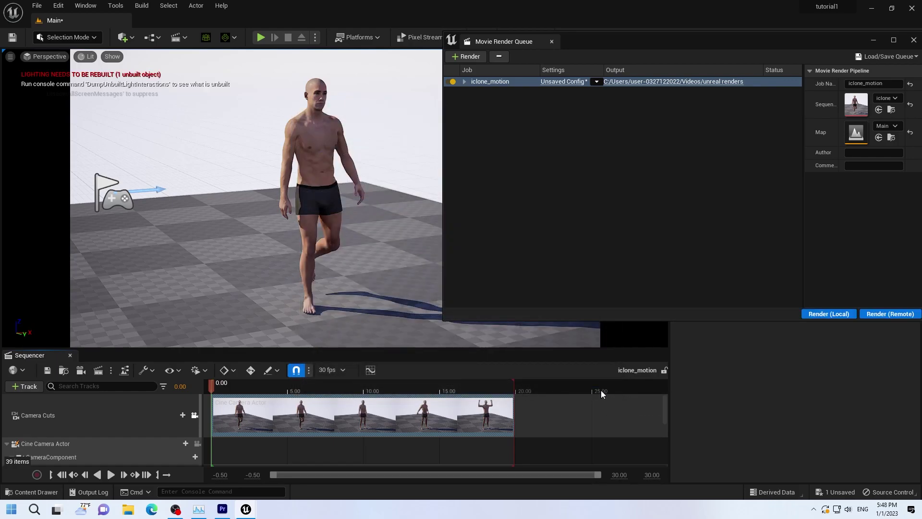
Render the iclone_motion job locally to 598 JPEG frames
{"action": "left_click", "coordinate": [807, 315]}
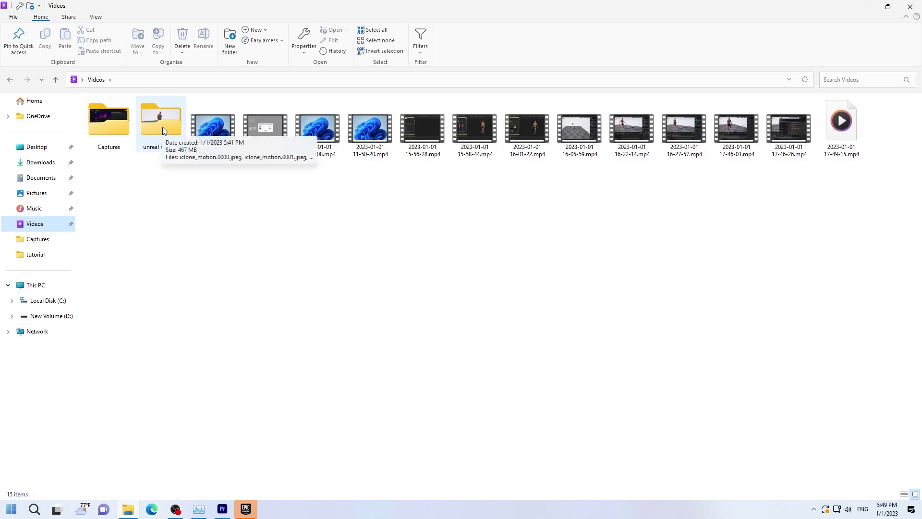
Open the unreal renders folder and scroll through the 598 iclone_motion JPEG frames
{"action": "double_click", "coordinate": [162, 129]}
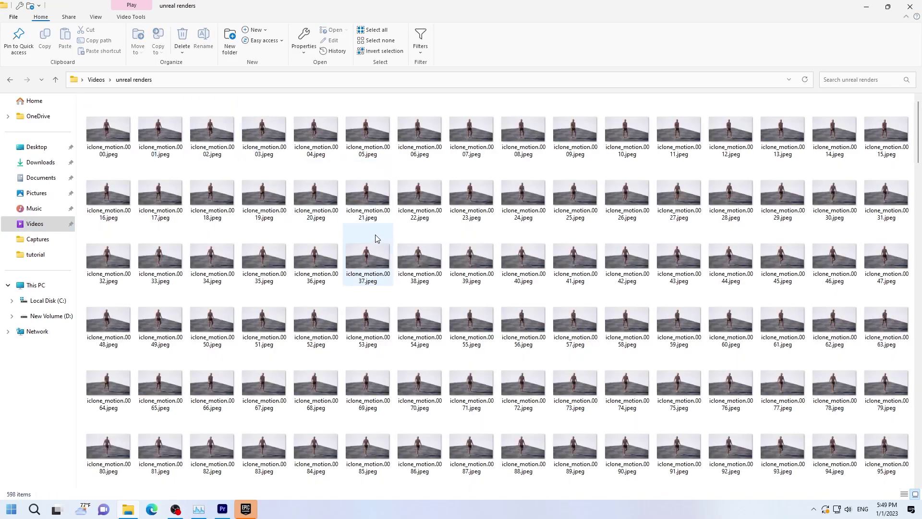
{"action": "scroll", "coordinate": [376, 236], "scroll_direction": "down", "scroll_amount": 10}
{"action": "scroll", "coordinate": [378, 239], "scroll_direction": "down", "scroll_amount": 3}
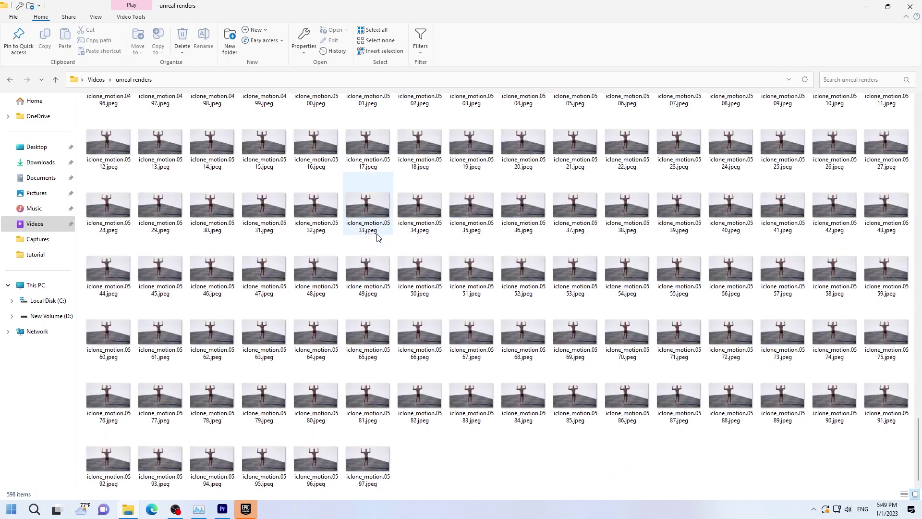
{"action": "scroll", "coordinate": [376, 237], "scroll_direction": "up", "scroll_amount": 15}
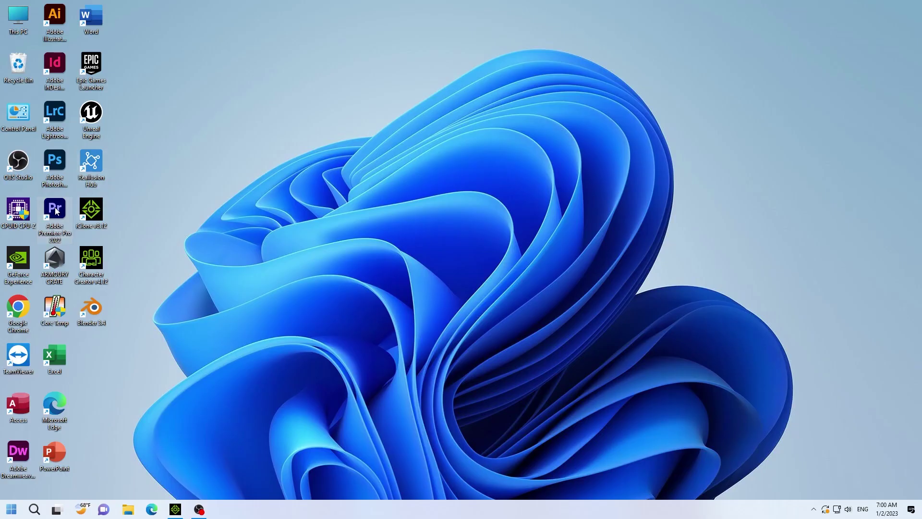
Open tutorial 1 in Premiere Pro and import iclone_motion.0000.jpeg from unreal renders as an image sequence
{"action": "double_click", "coordinate": [55, 209]}
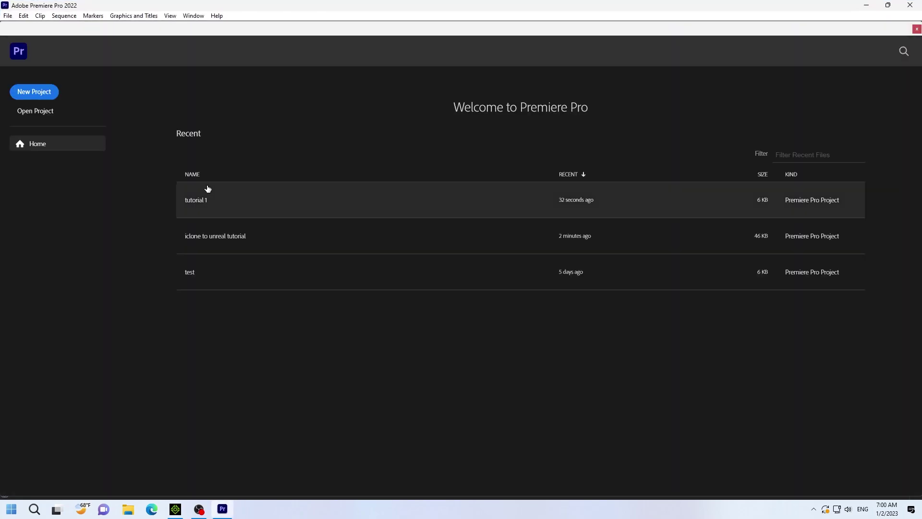
{"action": "left_click", "coordinate": [200, 201]}
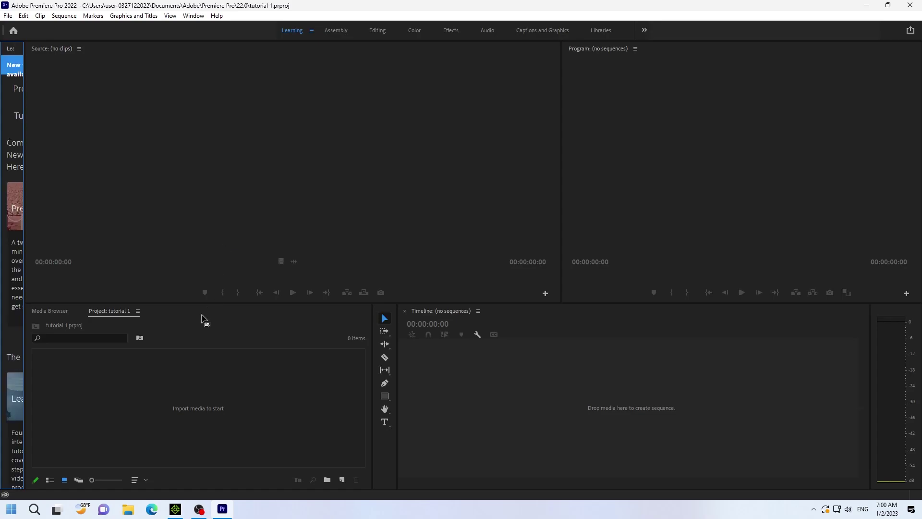
{"action": "right_click", "coordinate": [97, 374]}
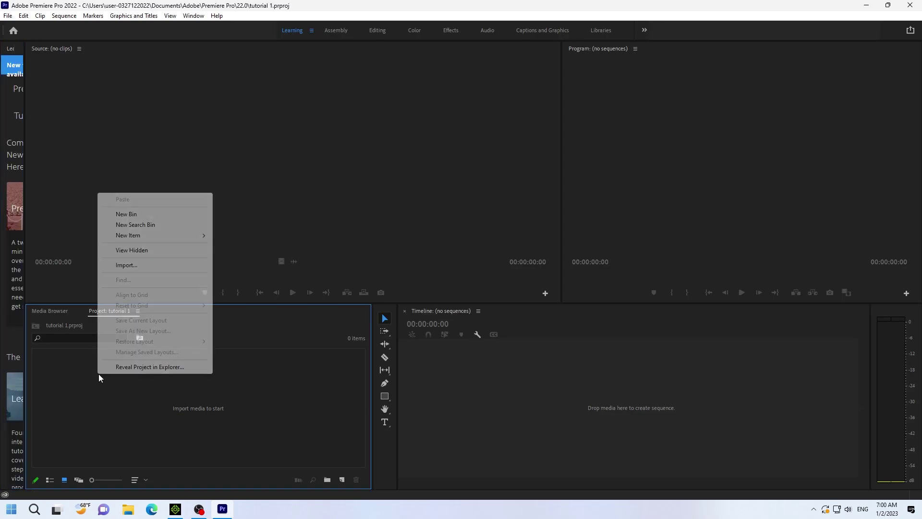
{"action": "left_click", "coordinate": [138, 267]}
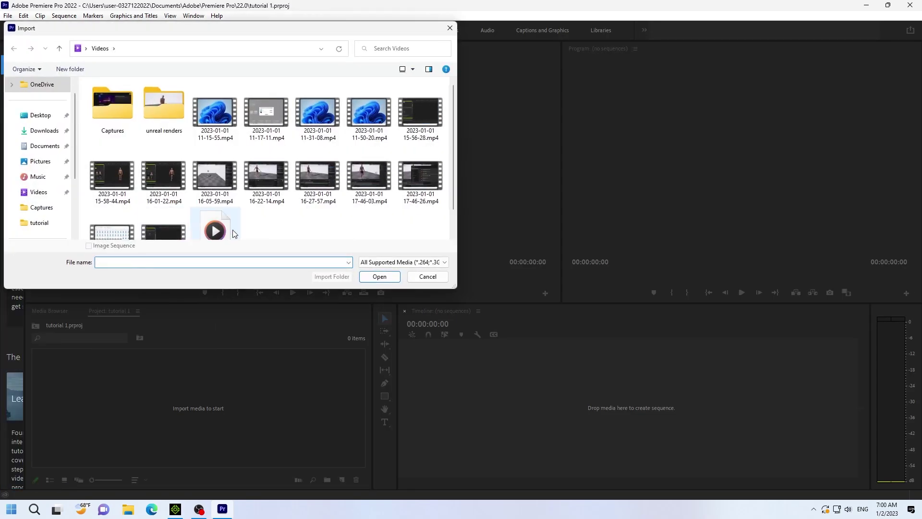
{"action": "scroll", "coordinate": [273, 218], "scroll_direction": "down", "scroll_amount": 1}
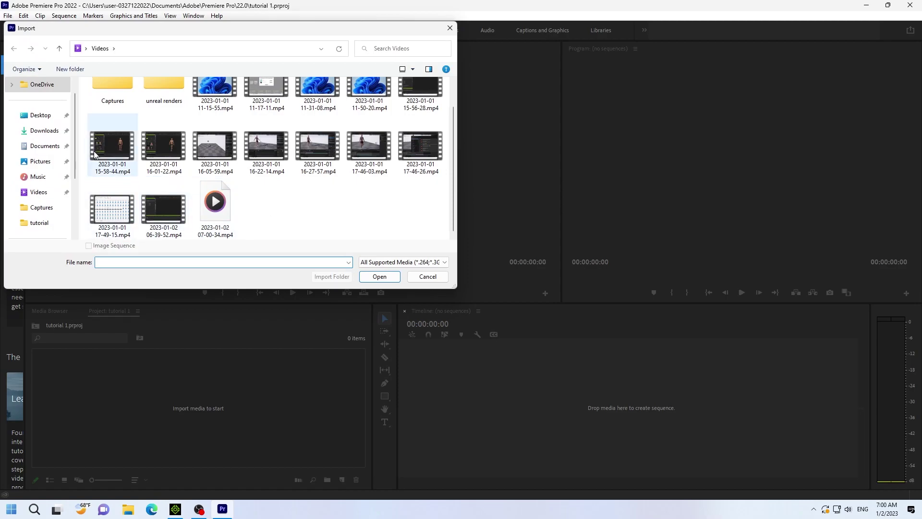
{"action": "scroll", "coordinate": [171, 85], "scroll_direction": "up", "scroll_amount": 1}
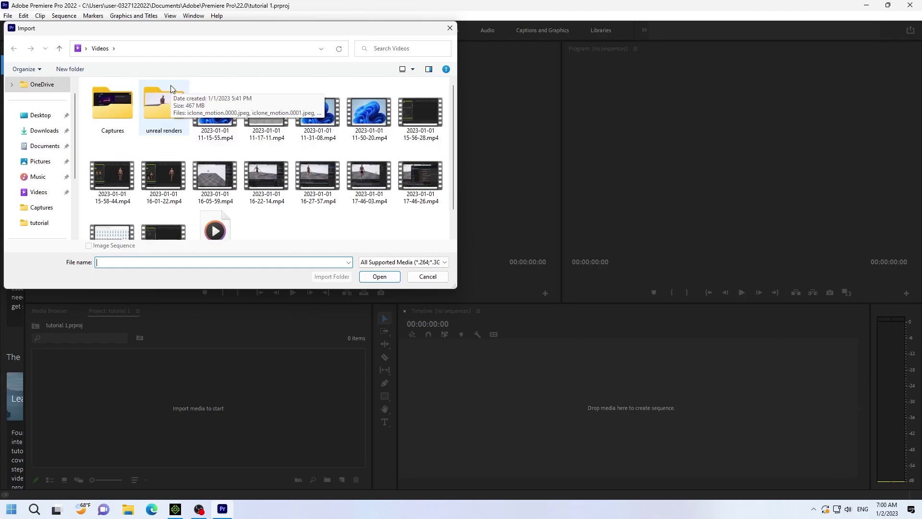
{"action": "double_click", "coordinate": [167, 108]}
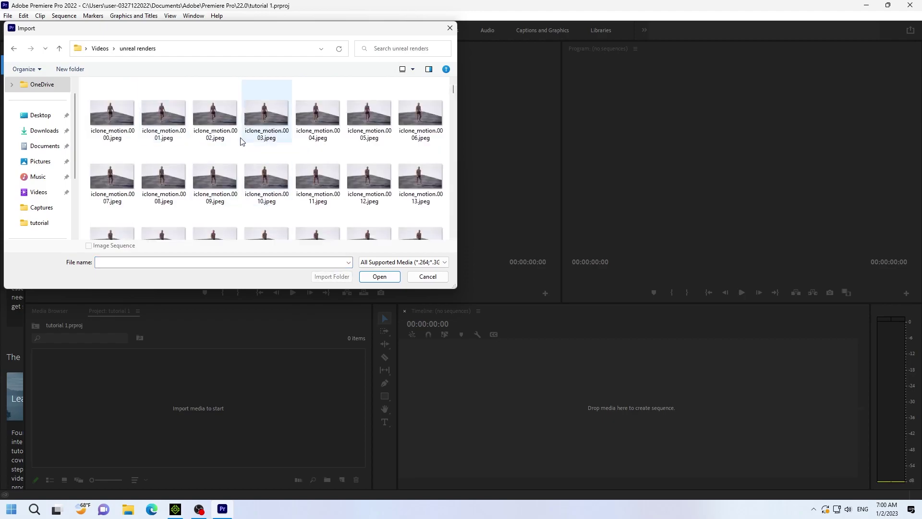
{"action": "left_click", "coordinate": [120, 118]}
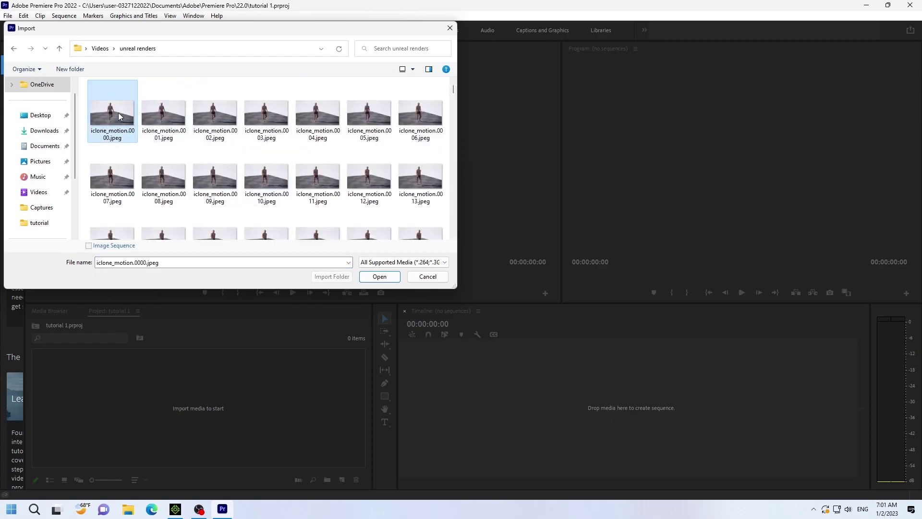
{"action": "left_click", "coordinate": [89, 246]}
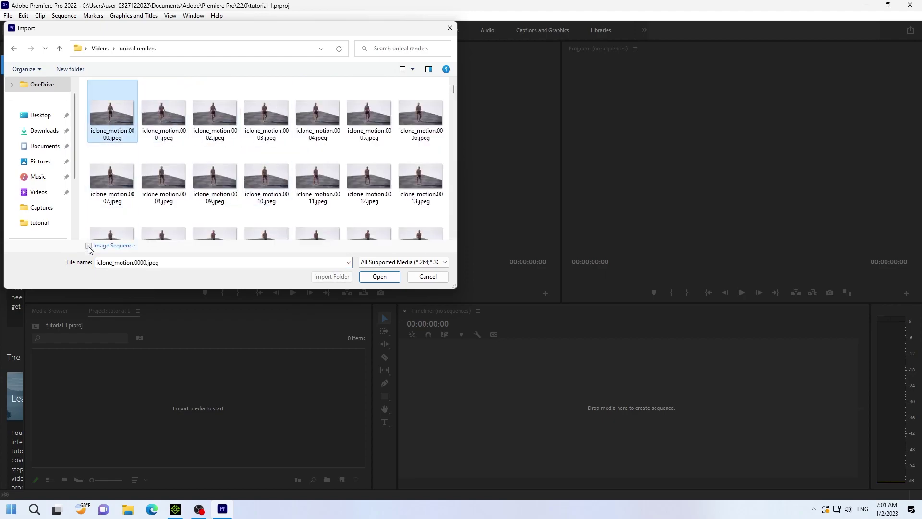
{"action": "left_click", "coordinate": [380, 277]}
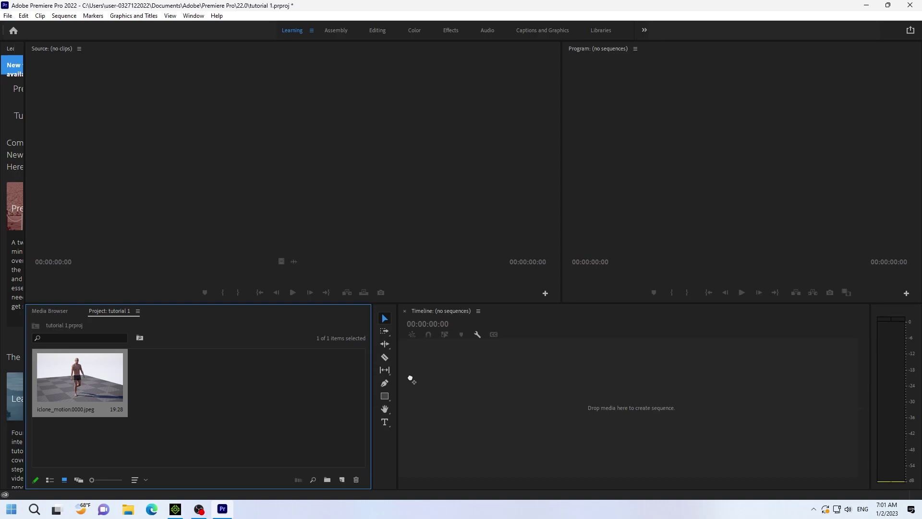
Build an iclone_motion.0000 sequence from the image-sequence clip and preview Kevin walking
{"action": "left_click_drag", "start_coordinate": [411, 380], "coordinate": [414, 378]}
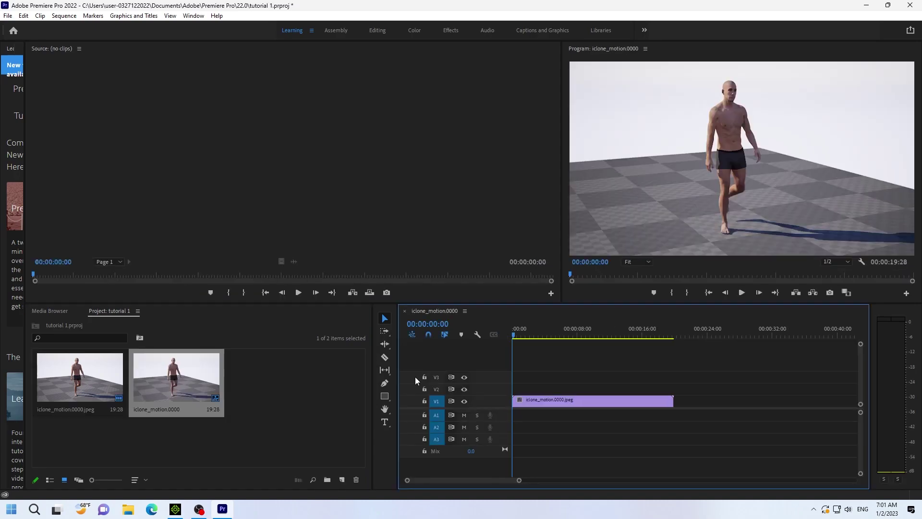
{"action": "left_click", "coordinate": [741, 293]}
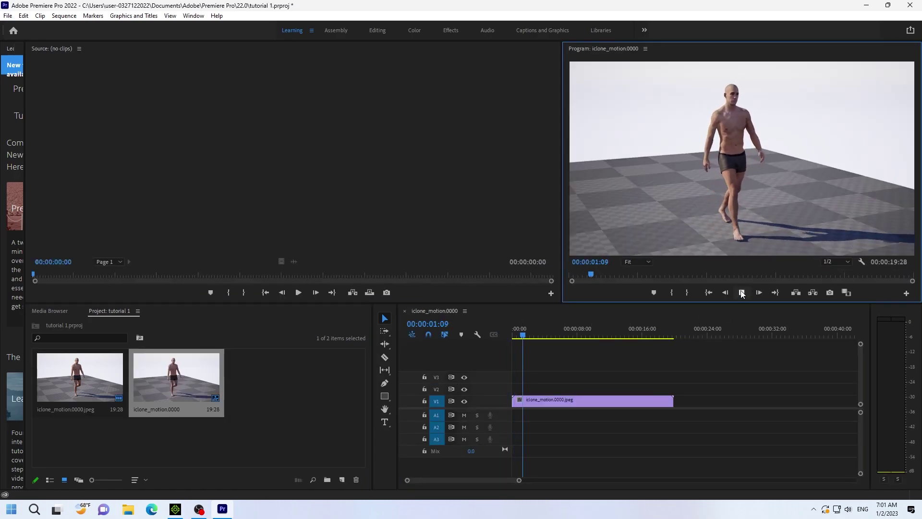